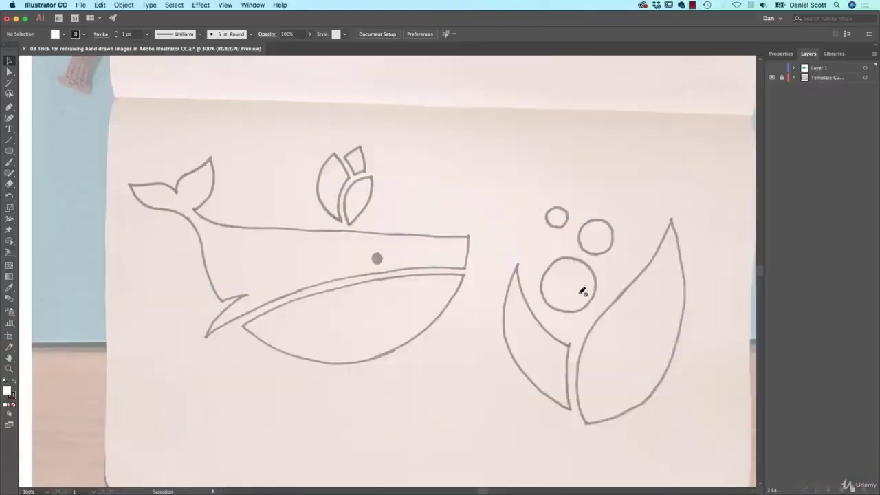
drag(773, 78, 774, 72)
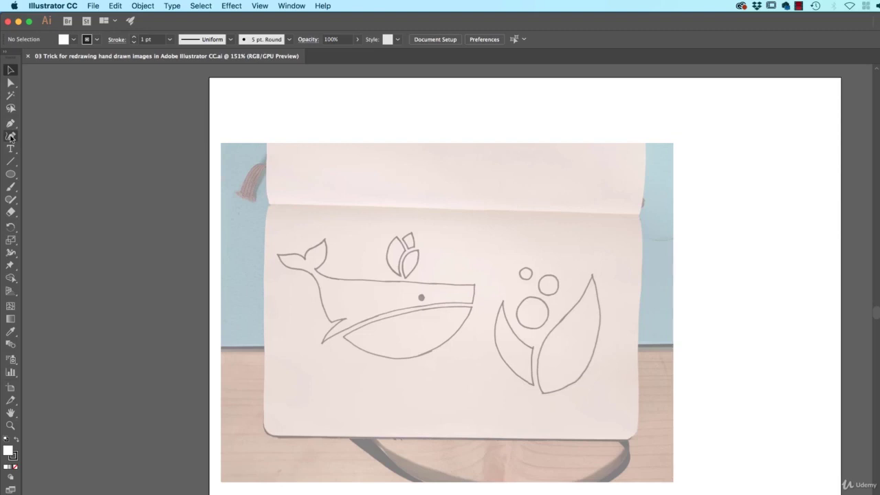
Step: Trace the largest sketched circle as a closed path with the Pen tool, using four smooth anchor points
click(10, 123)
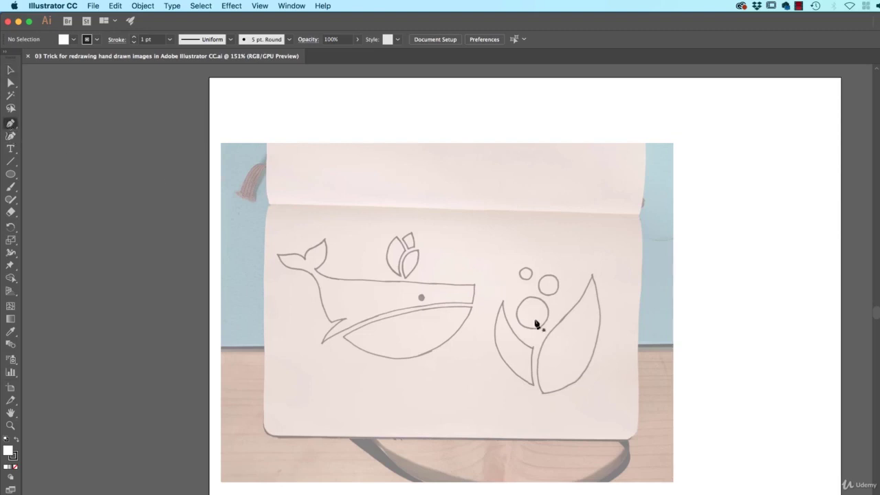
scroll(538, 325, up, 5)
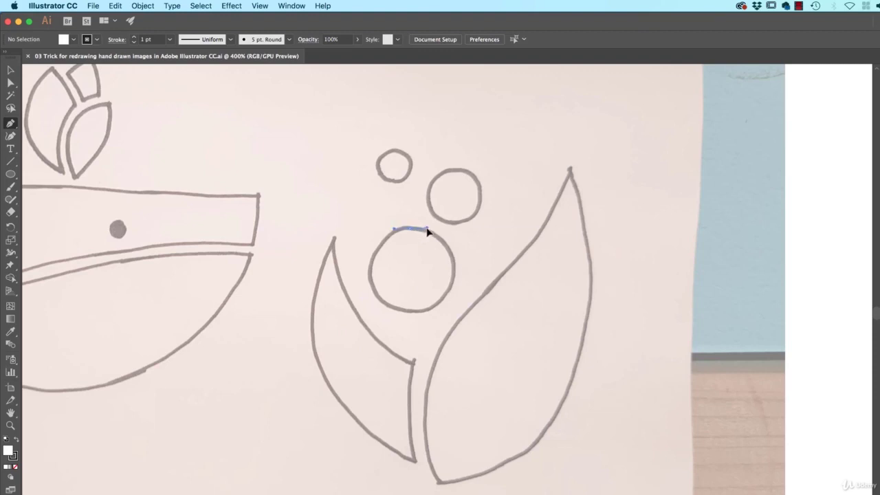
drag(431, 231, 431, 231)
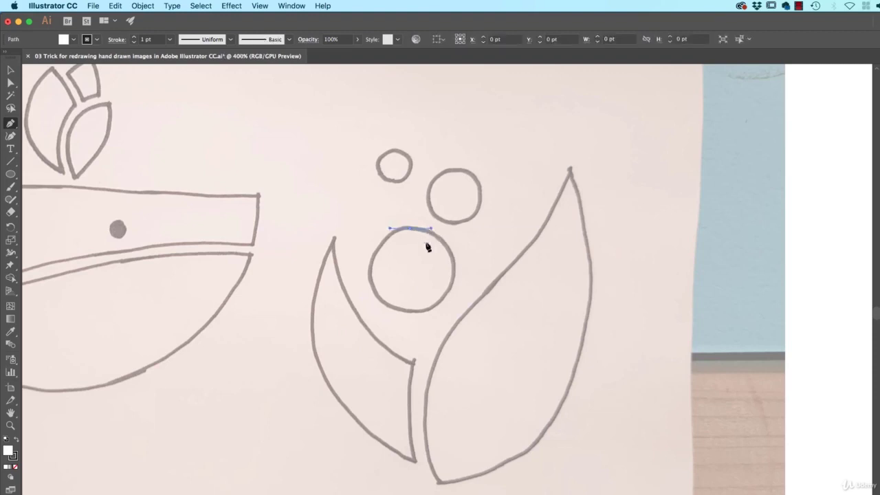
click(454, 287)
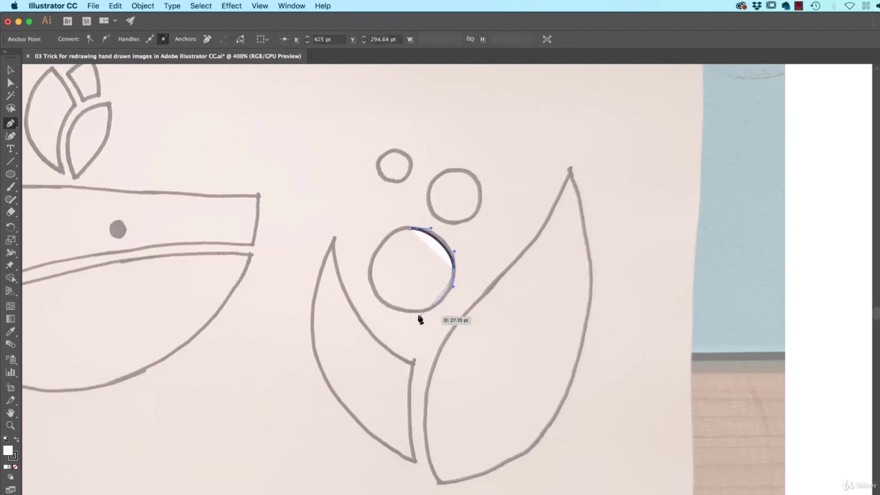
drag(413, 315, 389, 309)
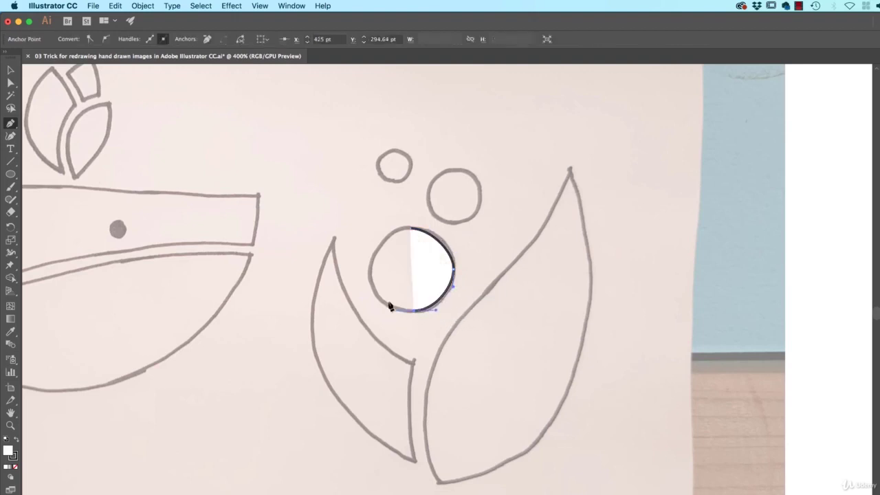
click(372, 253)
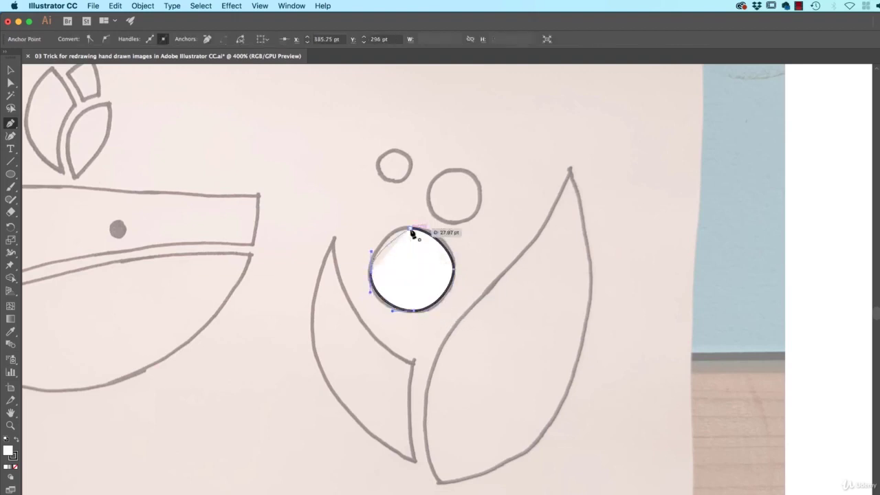
drag(426, 234, 431, 229)
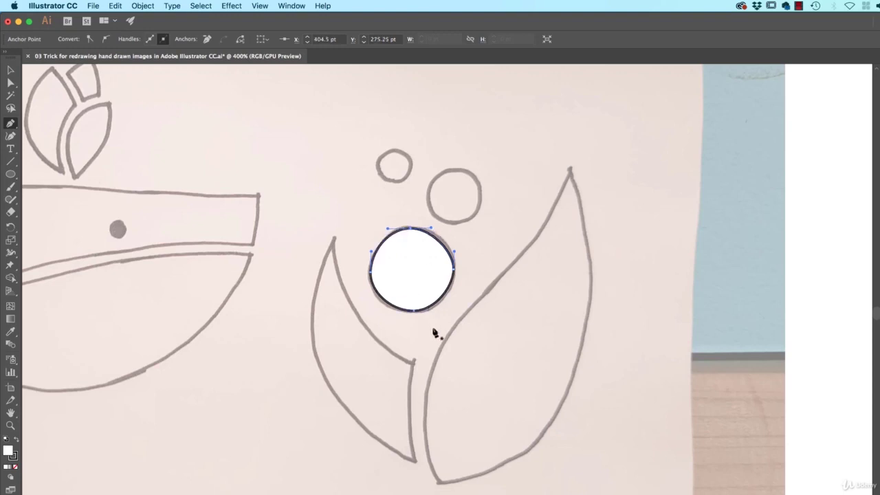
key(v)
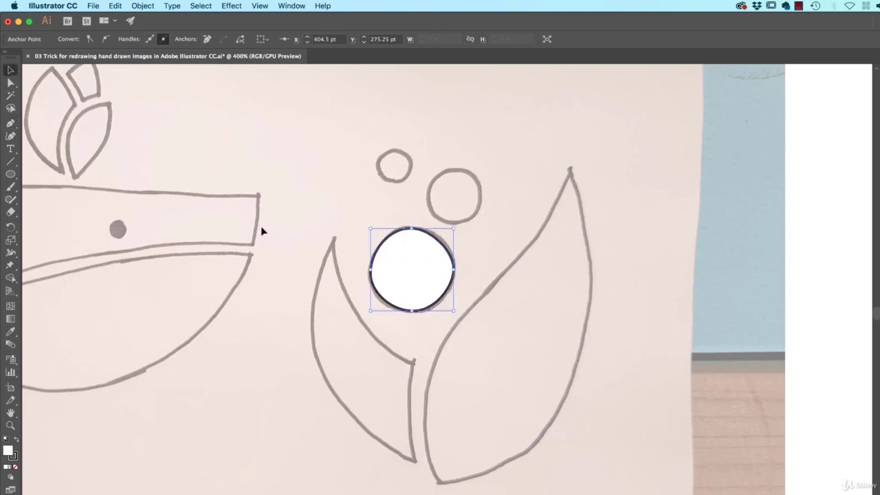
Step: Trace the medium circle above the large one as a closed path with the Curvature tool, using four points
click(10, 135)
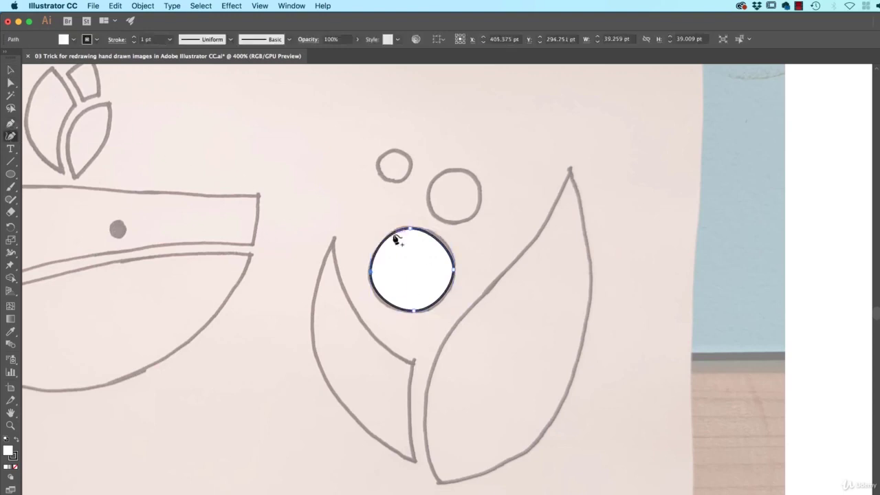
click(451, 168)
click(480, 193)
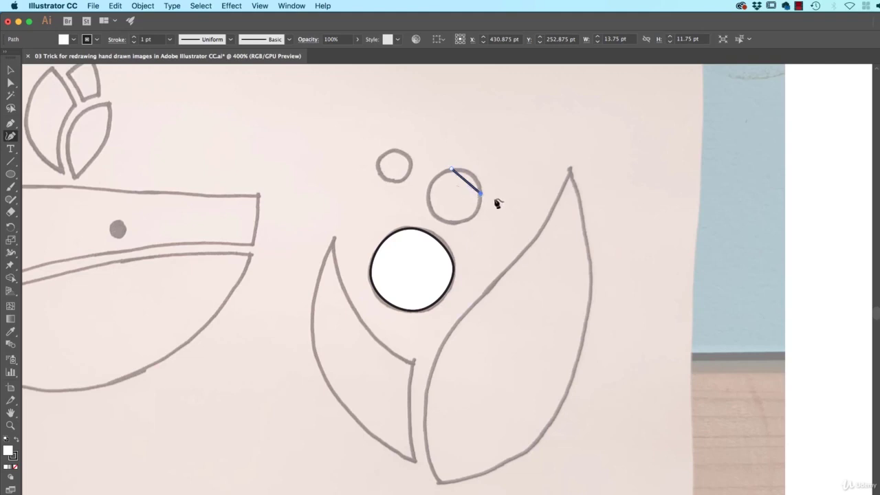
click(453, 220)
click(427, 195)
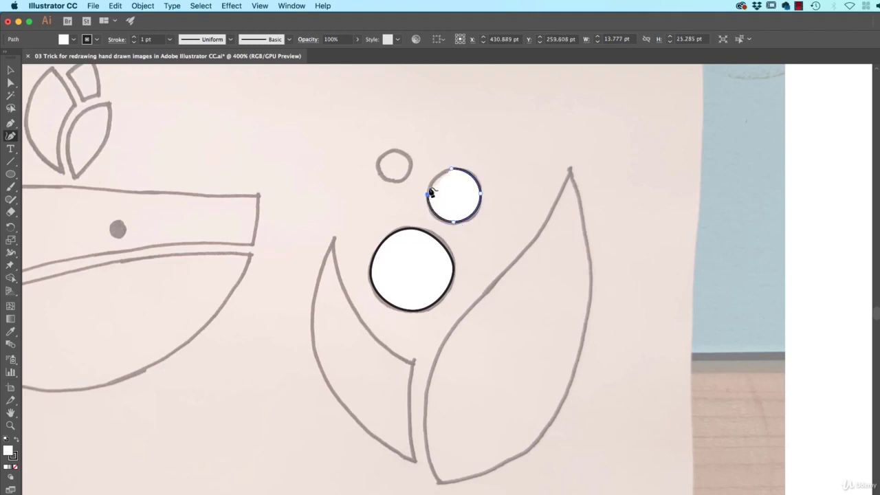
click(451, 170)
Step: Trace the large leaf as a closed path with the Curvature tool, keeping sharp corners at its upper and lower tips
click(569, 172)
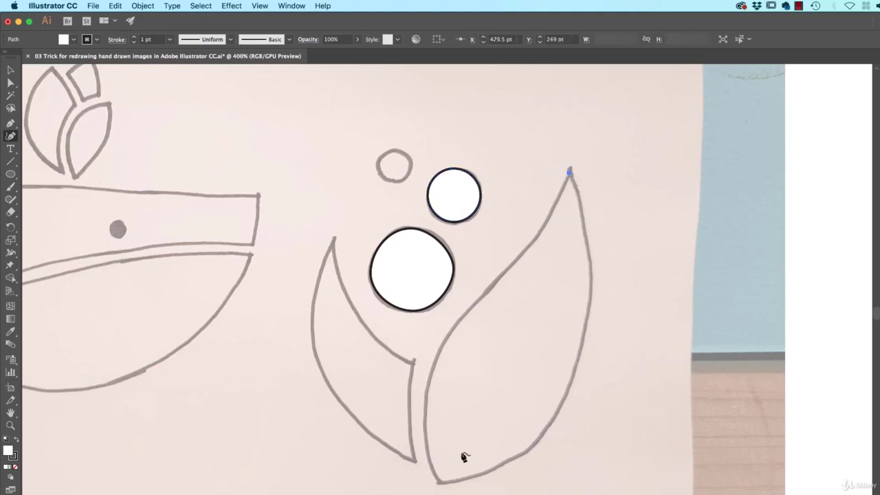
click(575, 375)
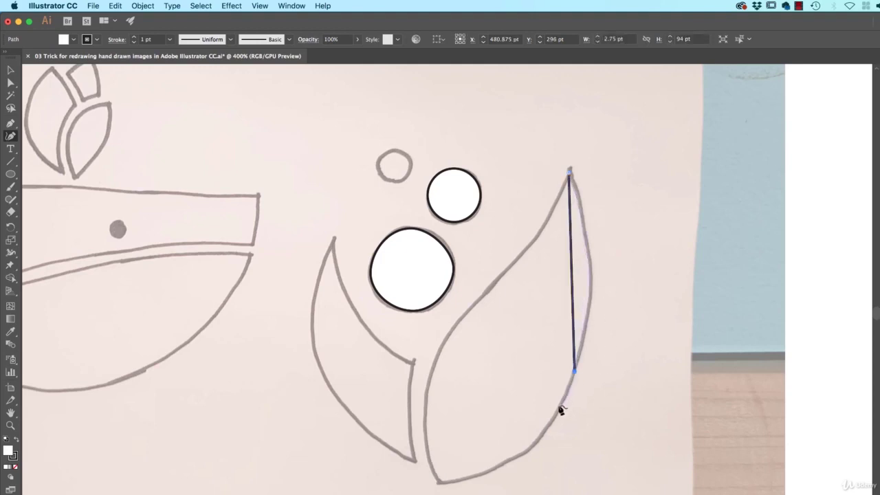
click(441, 484)
drag(441, 483, 433, 365)
click(432, 363)
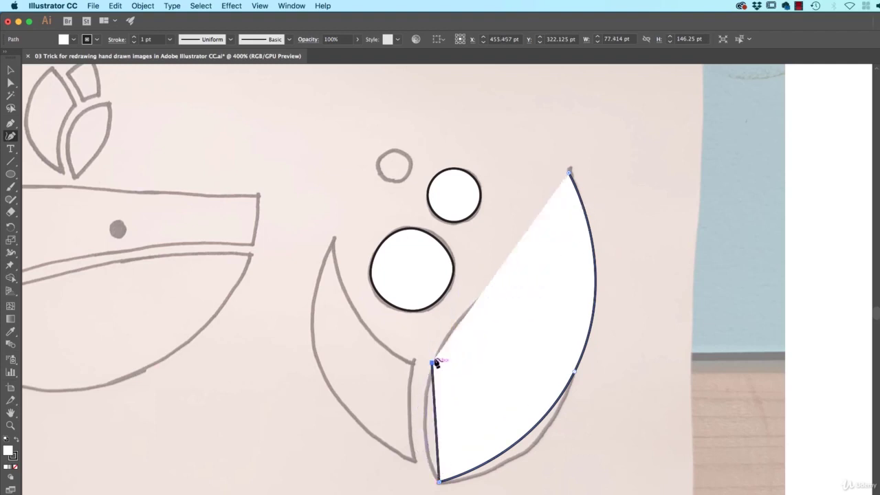
click(534, 257)
drag(535, 259, 570, 177)
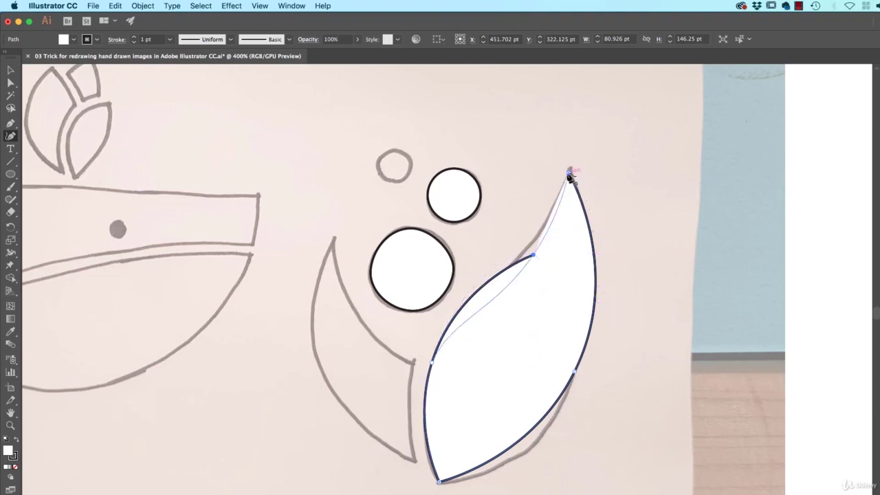
click(569, 176)
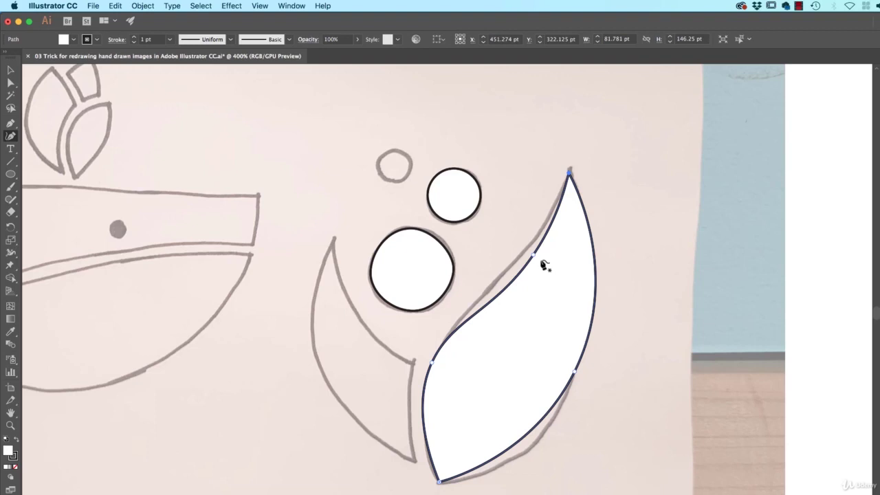
Step: Reposition the large leaf's curve points to follow the sketch and move the leaf aside to the right of the drawing
mouse_move(534, 257)
mouse_down()
mouse_move(507, 241)
mouse_move(542, 273)
mouse_move(490, 239)
mouse_move(536, 268)
mouse_move(491, 230)
mouse_move(530, 257)
mouse_move(491, 229)
mouse_move(522, 254)
mouse_move(516, 246)
mouse_up()
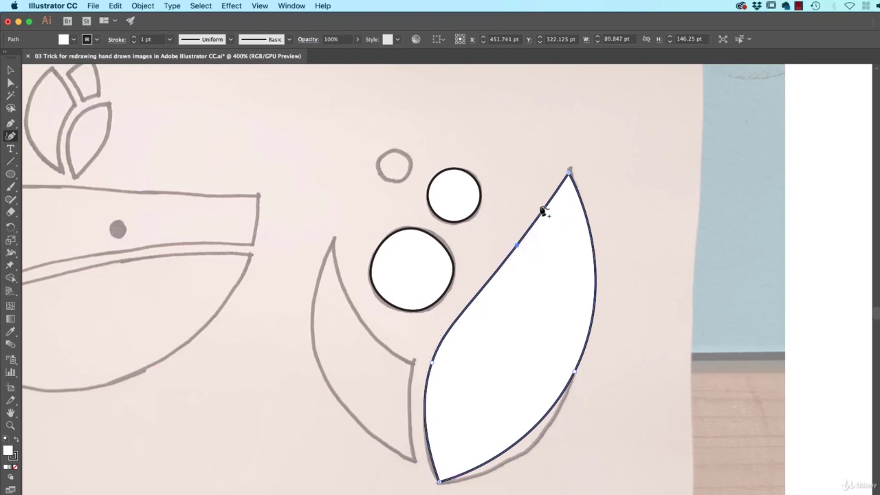
click(574, 371)
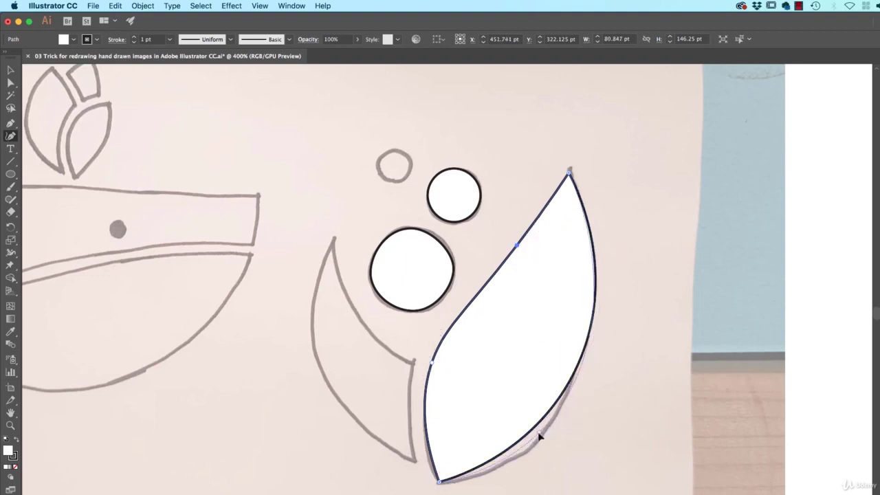
click(539, 434)
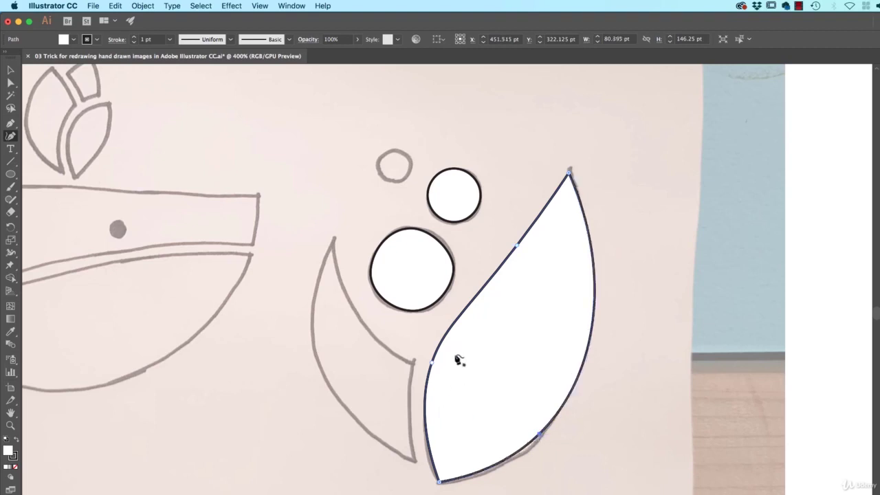
click(518, 246)
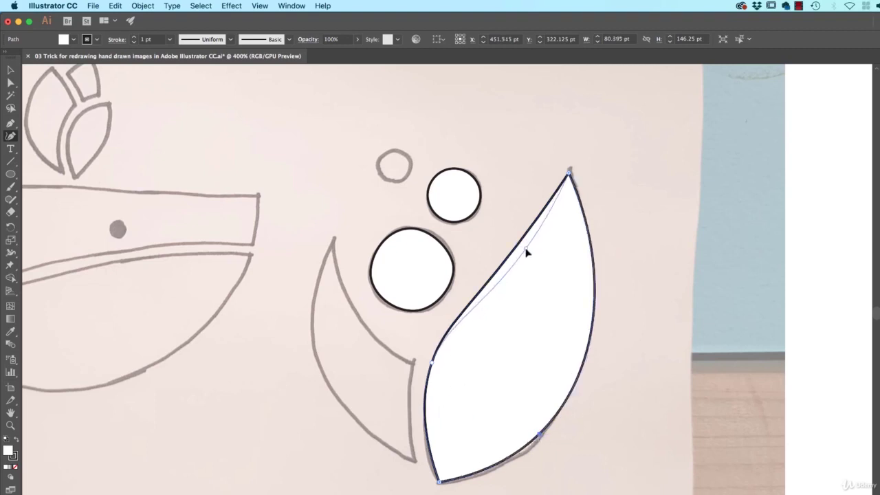
click(525, 249)
key(v)
drag(531, 367, 736, 364)
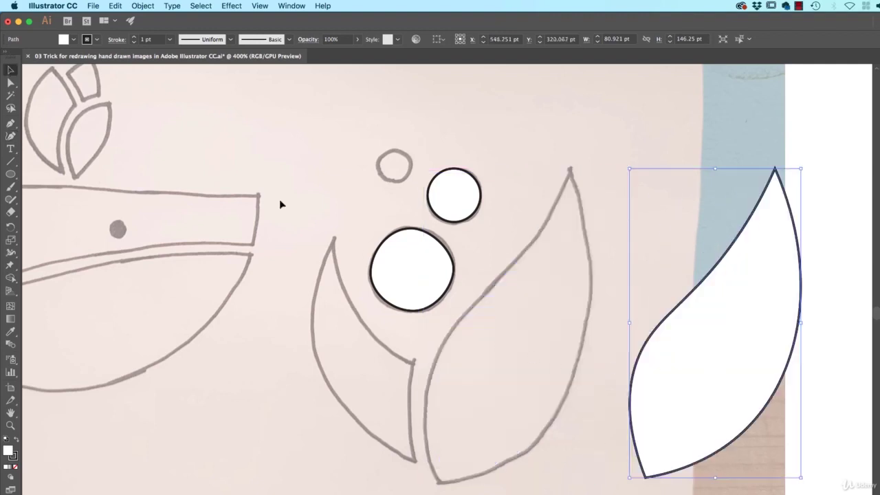
Step: Trace the sketched large leaf again with the Pen tool as a closed path of curved segments
click(11, 123)
click(569, 170)
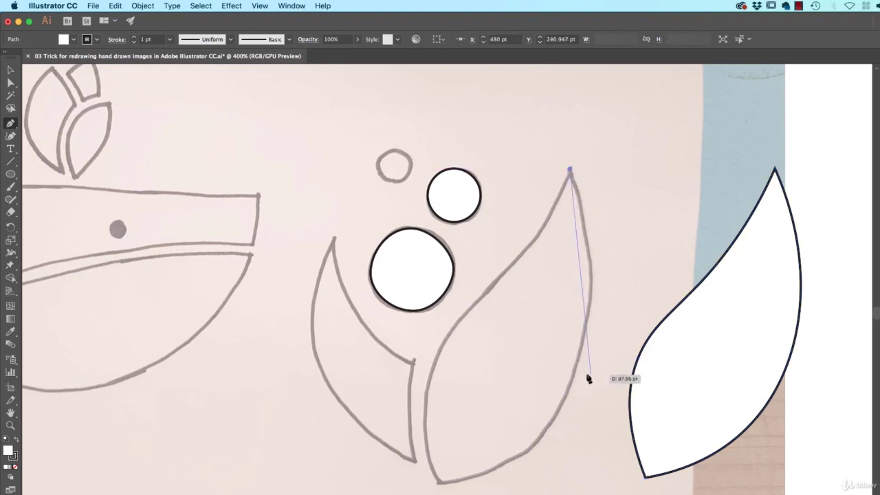
drag(570, 378, 526, 470)
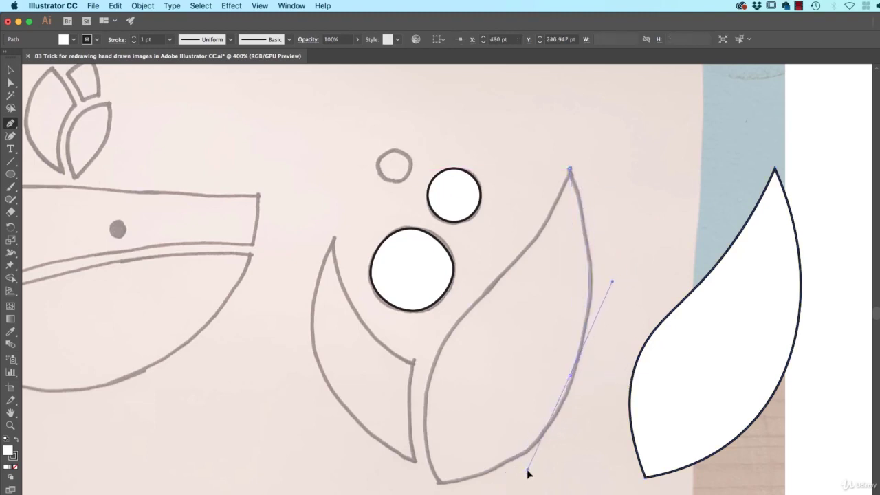
click(437, 482)
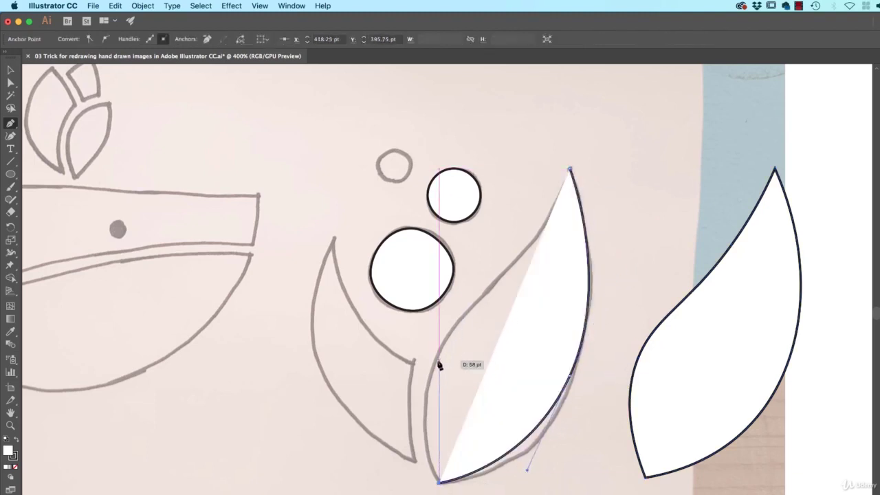
drag(460, 334, 463, 283)
mouse_move(534, 243)
mouse_down()
mouse_move(546, 252)
mouse_move(570, 183)
mouse_up()
Step: Move the anchor point on the new leaf's upper-left edge with Direct Selection so the edge follows the sketched curve
key(a)
drag(534, 247, 494, 226)
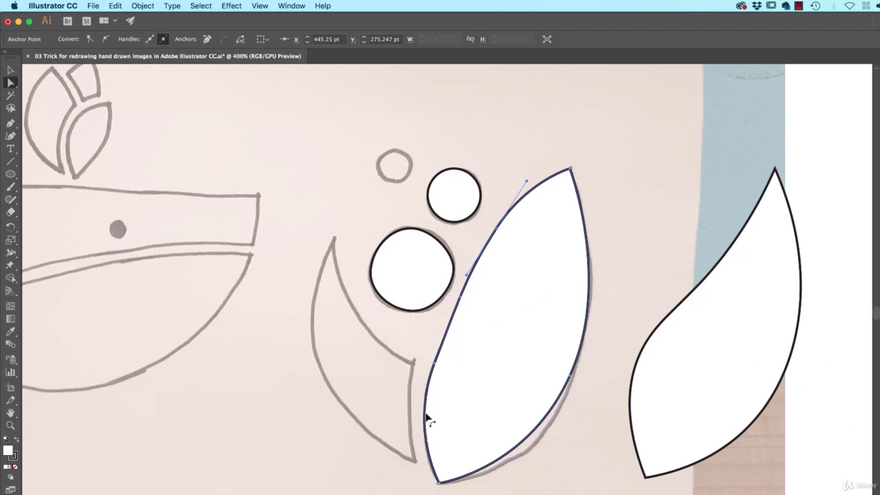
drag(488, 251, 522, 253)
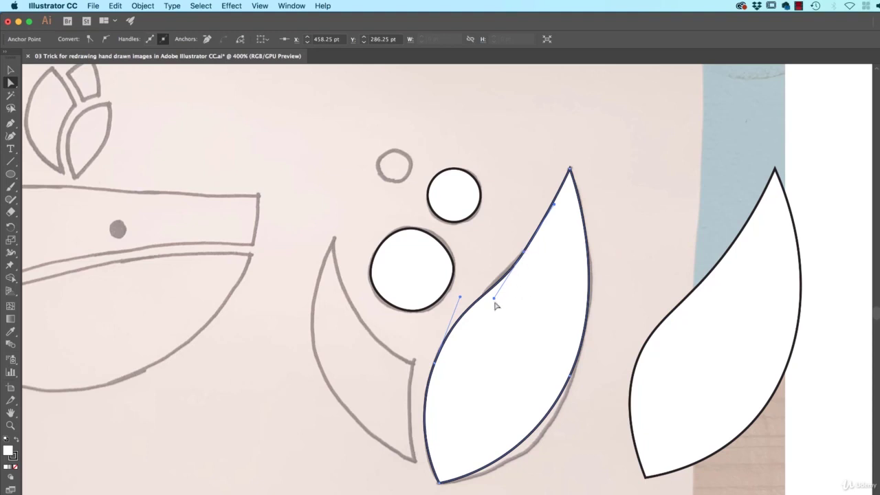
Step: Try reshaping the inner curve of the moved leaf with an anchor's direction handle and undo the change
click(711, 307)
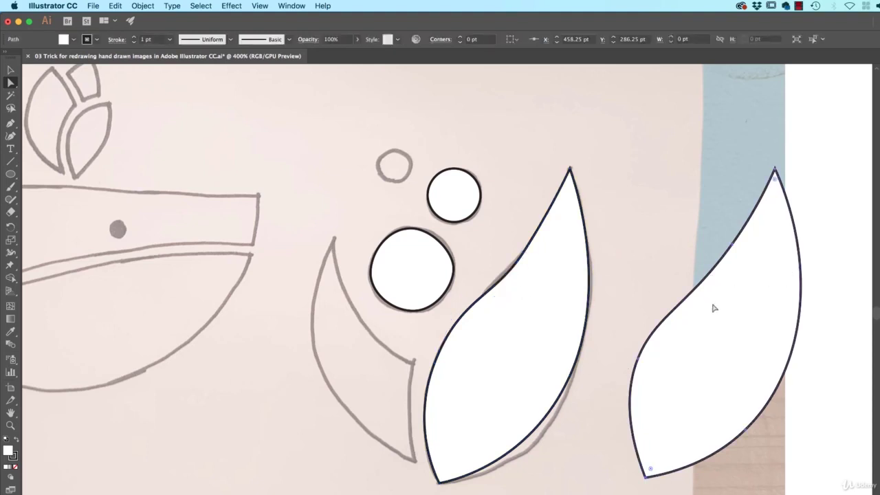
click(732, 252)
drag(686, 303, 713, 326)
key(super+z)
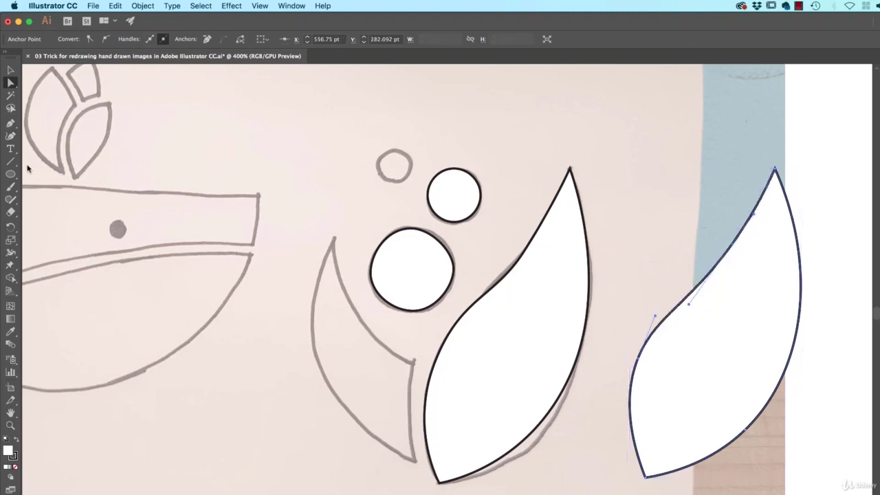
Step: Trace the sketched crescent leaf beside the large leaf with the Curvature tool as a closed path with corner points at its three tips
click(11, 135)
mouse_move(637, 358)
mouse_down()
mouse_move(723, 387)
mouse_move(606, 354)
mouse_move(651, 364)
mouse_move(637, 358)
mouse_up()
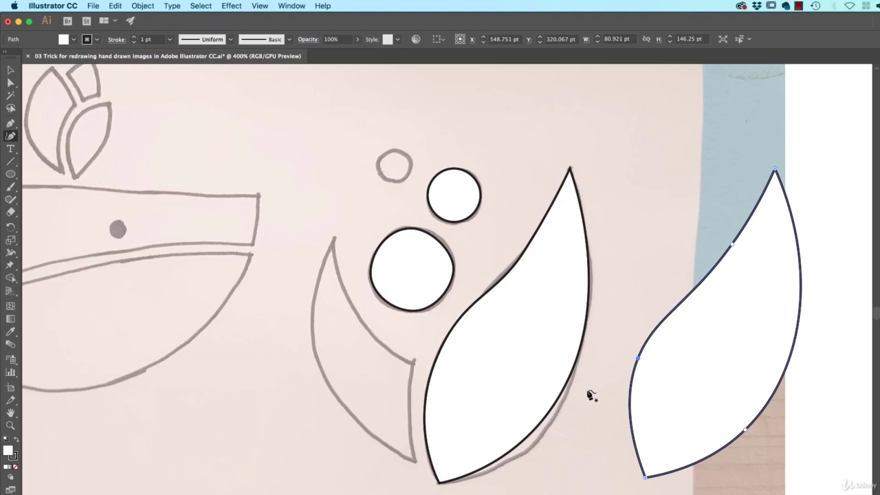
click(411, 362)
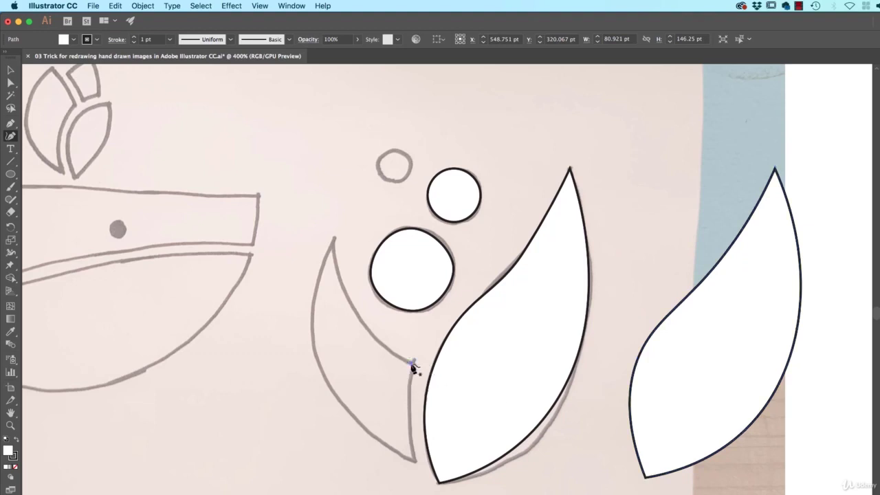
drag(405, 408, 417, 465)
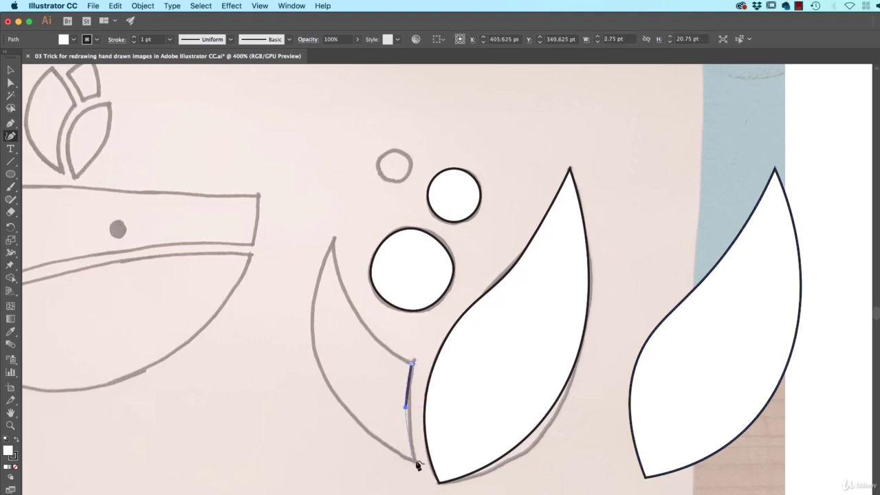
click(416, 461)
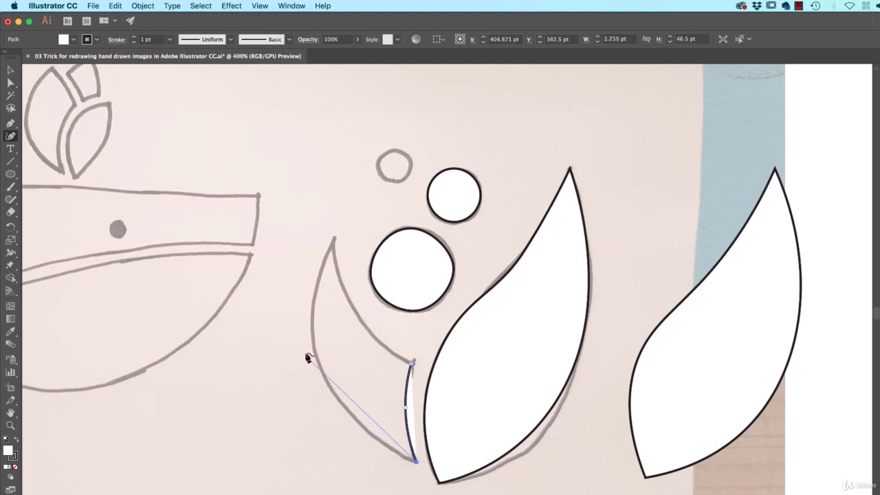
click(313, 346)
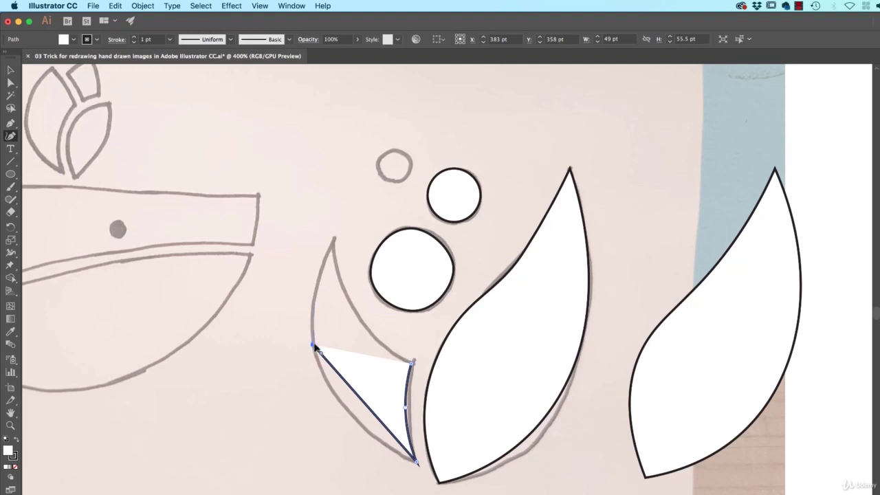
click(333, 242)
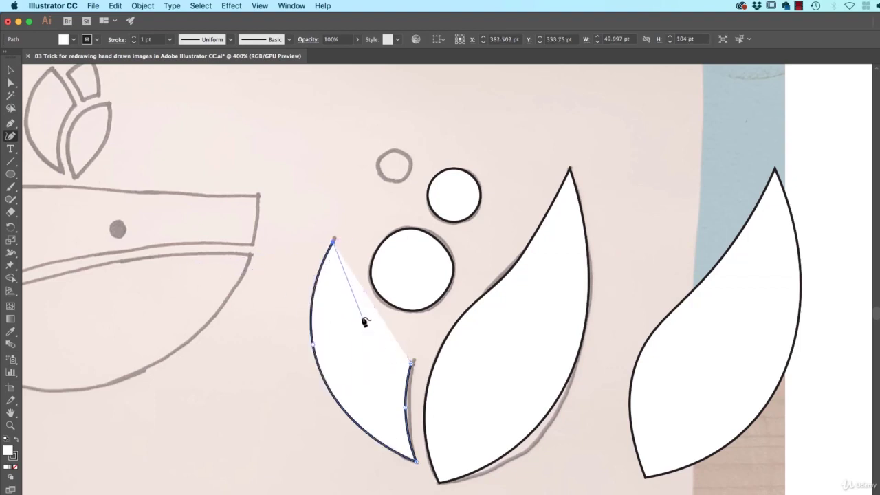
click(358, 315)
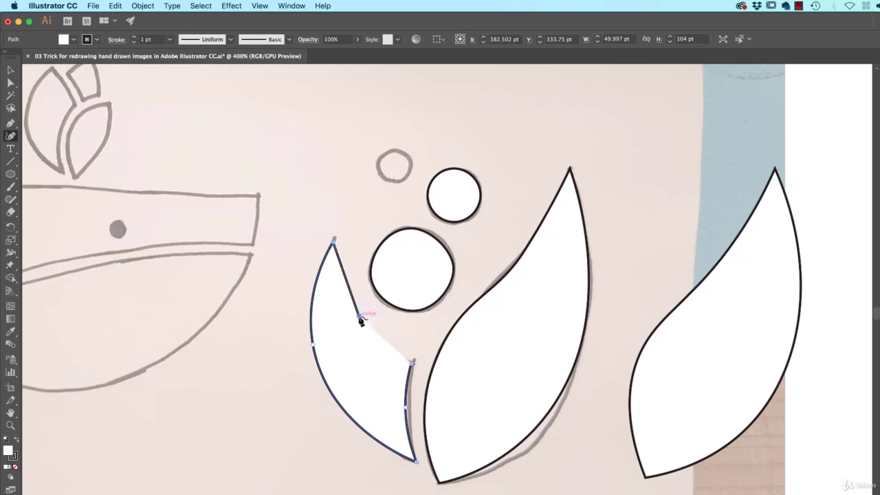
click(412, 364)
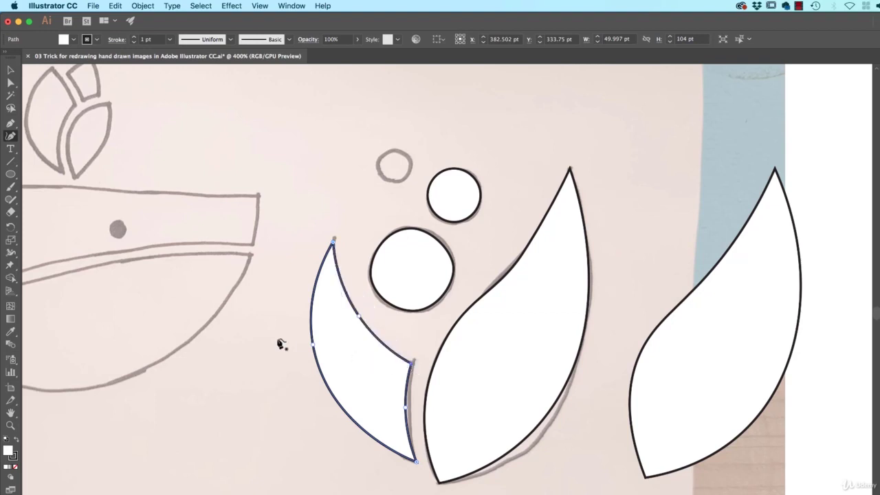
Step: Deselect the leaf and trace the whale's upper mouth line with the Curvature tool, from the snout's lower corner to the fin tip
key(v)
click(242, 387)
mouse_move(240, 386)
mouse_down()
mouse_move(401, 361)
mouse_move(612, 377)
mouse_move(583, 402)
mouse_up()
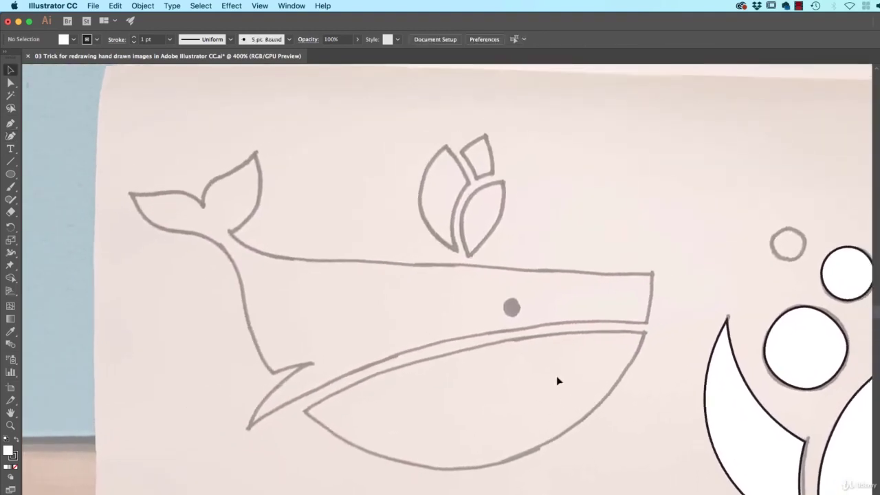
click(11, 136)
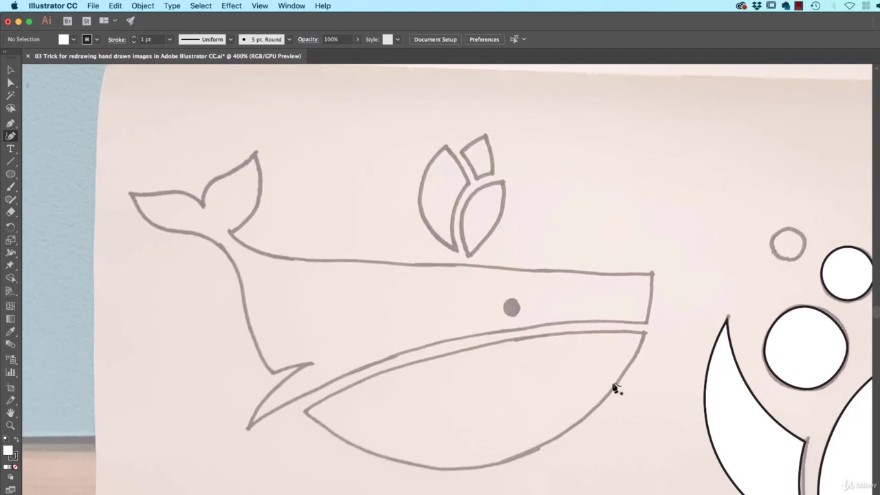
click(644, 323)
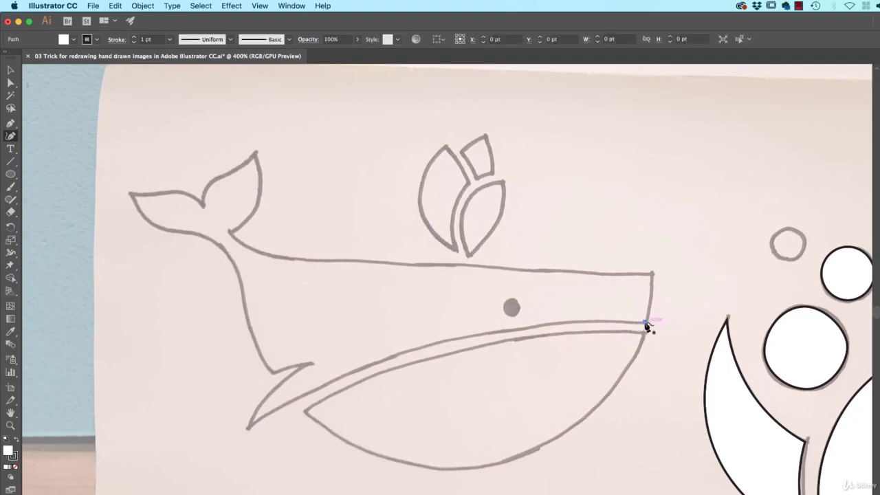
click(453, 336)
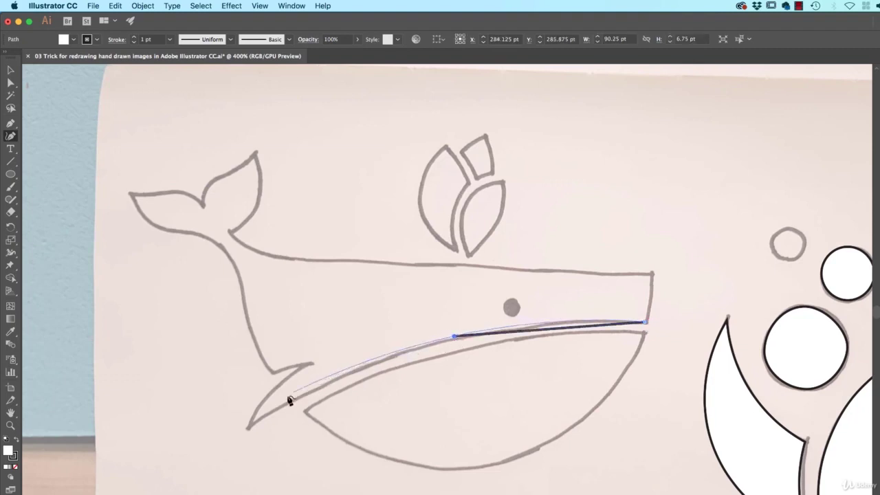
click(248, 428)
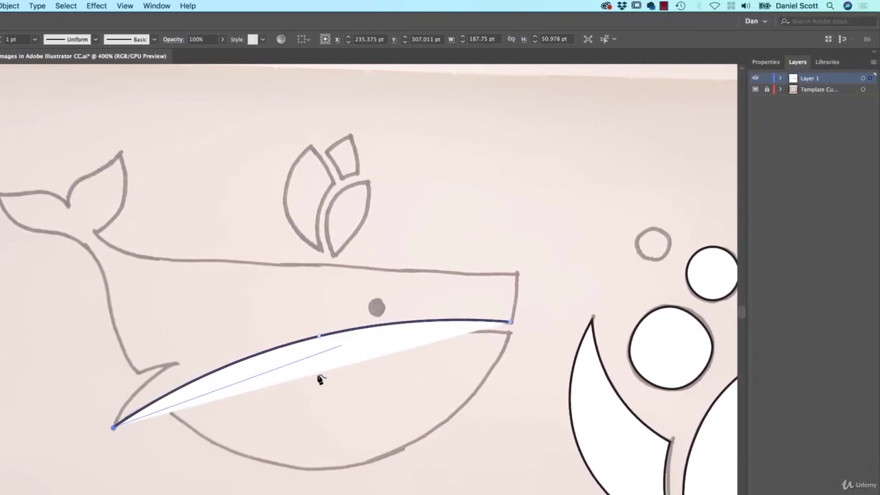
Step: Set the fill of the open whale path to None
click(765, 62)
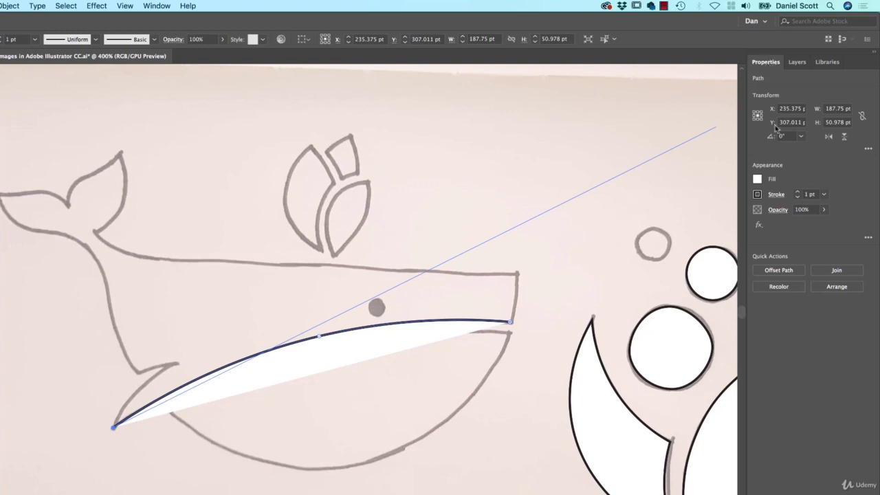
click(758, 179)
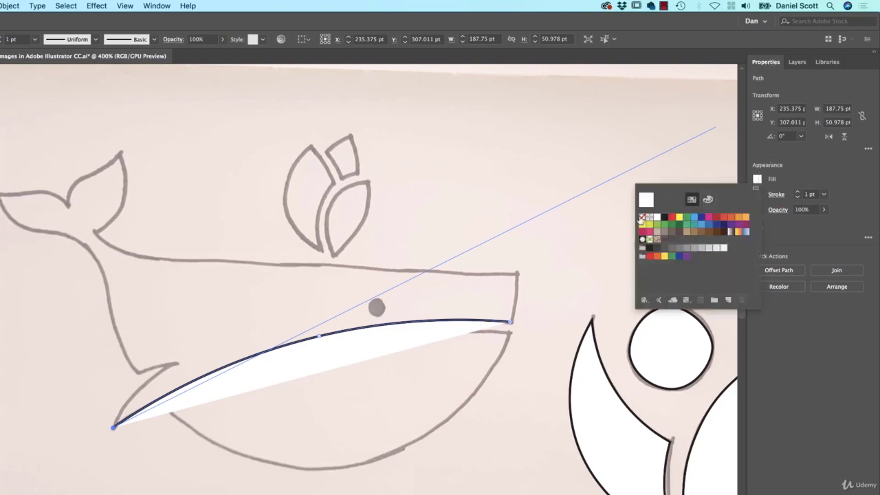
click(641, 218)
click(794, 153)
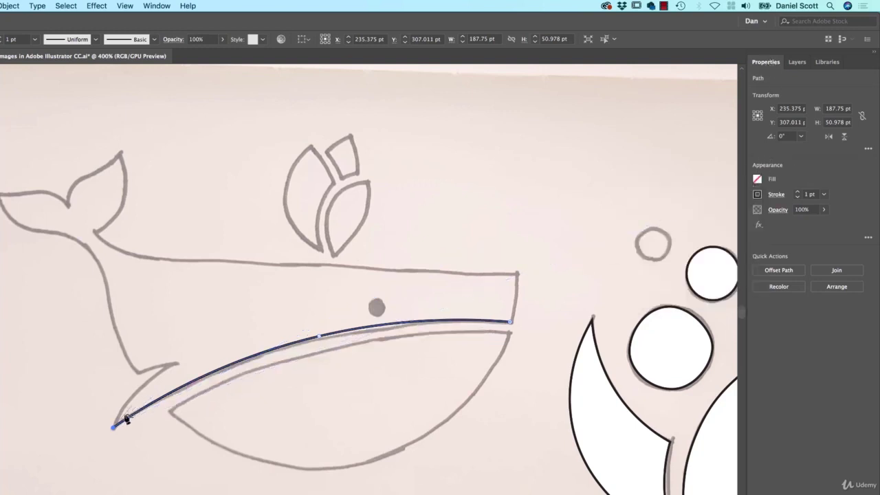
Step: Continue the whale path with a corner at the fin tip, around the fin and up the body's rear edge toward the tail
click(113, 428)
click(141, 391)
click(177, 363)
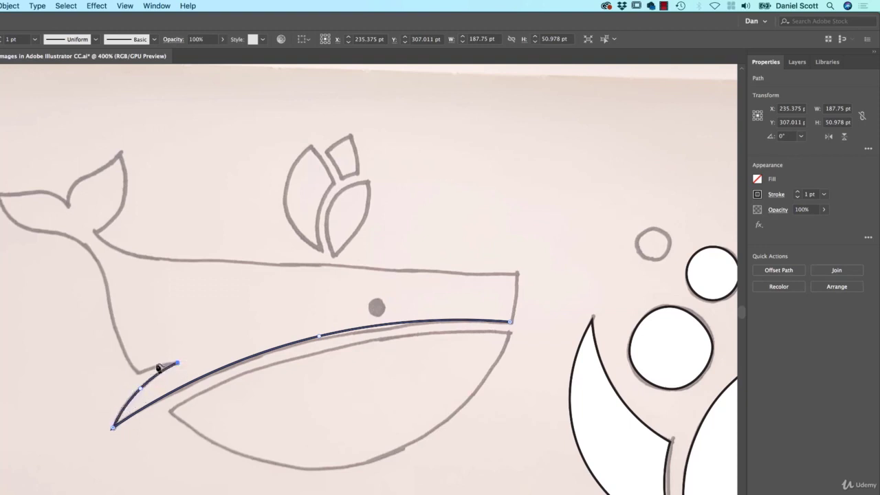
click(135, 374)
drag(97, 273, 104, 281)
click(116, 334)
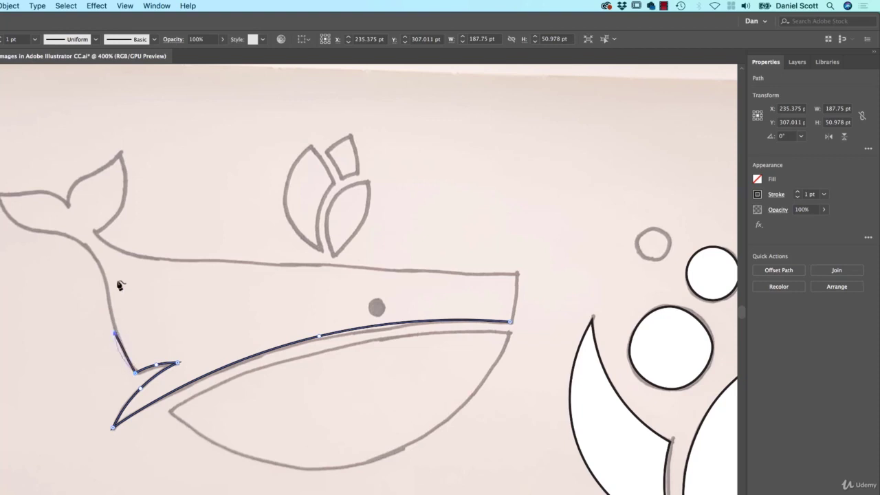
click(96, 260)
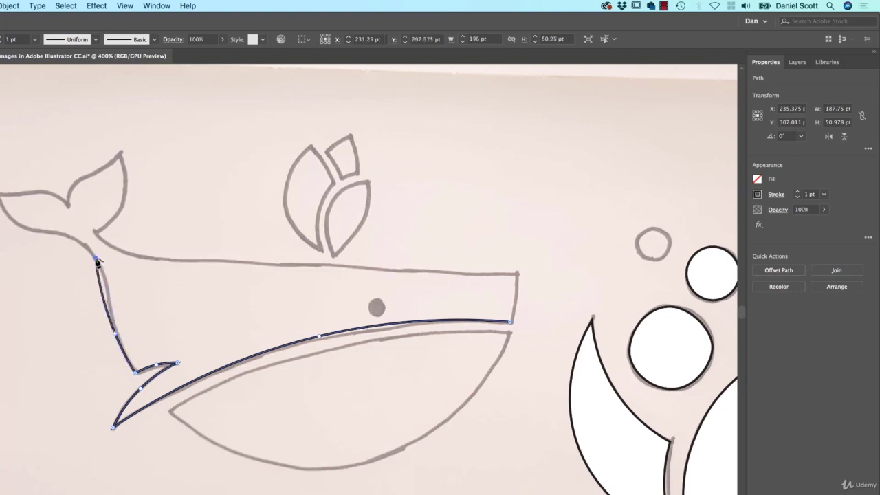
Step: Trace the outer tail fluke farthest from the head, from the tail's underside around its pointed tip to the notch between the flukes
drag(96, 259, 59, 242)
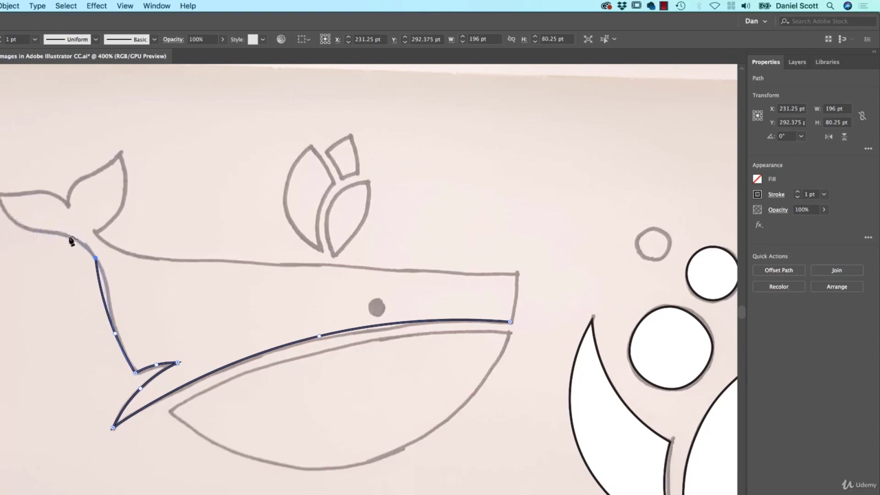
drag(22, 227, 7, 232)
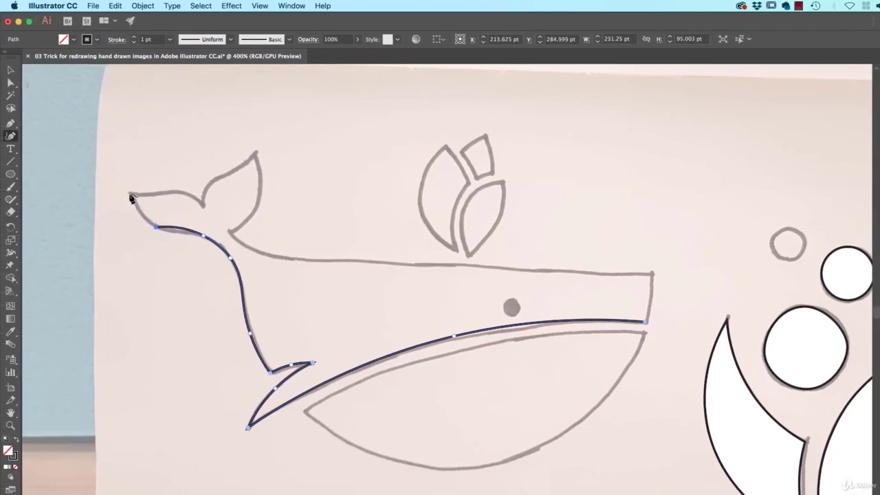
drag(131, 197, 163, 191)
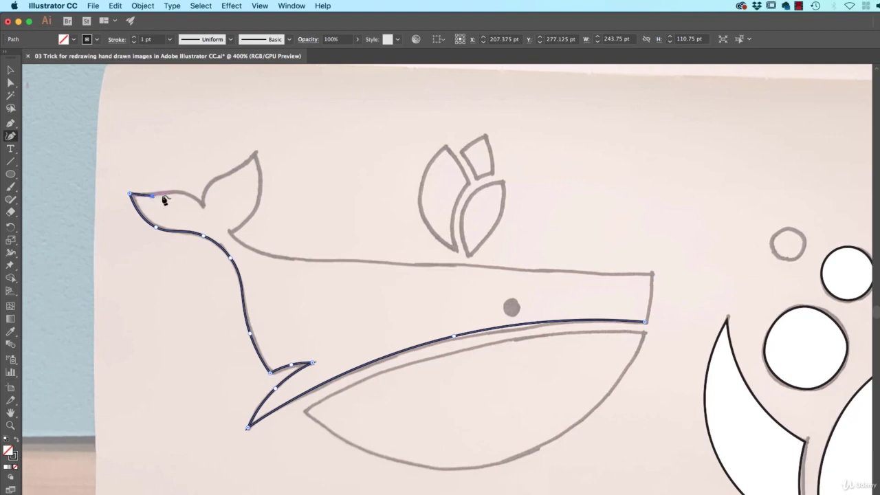
click(189, 195)
click(202, 205)
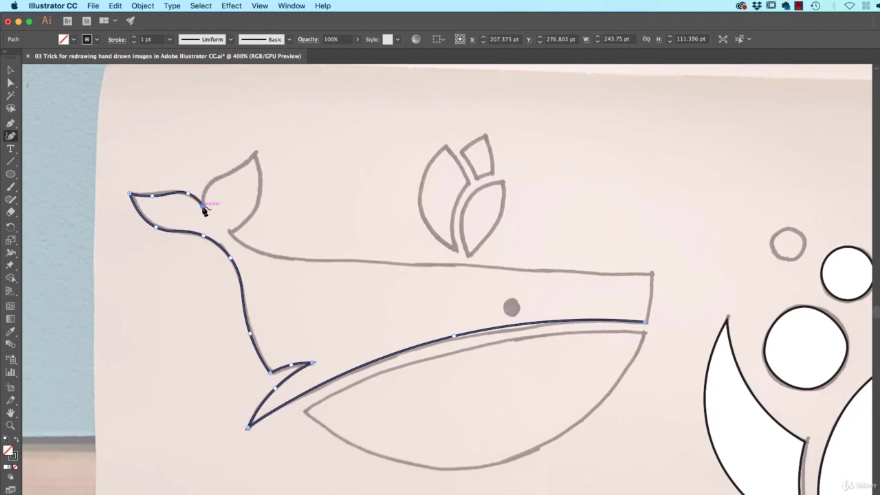
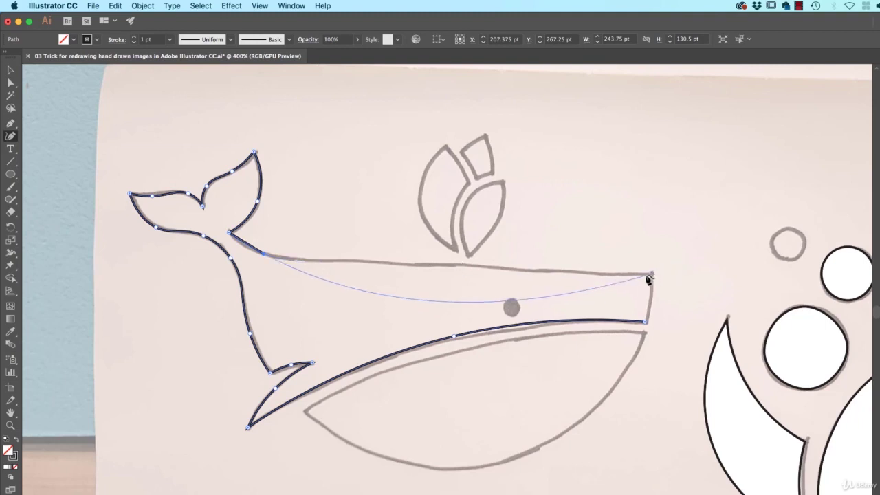
Step: Continue the whale path along the back to the snout's upper corner and close it down the snout edge at the starting point
click(326, 262)
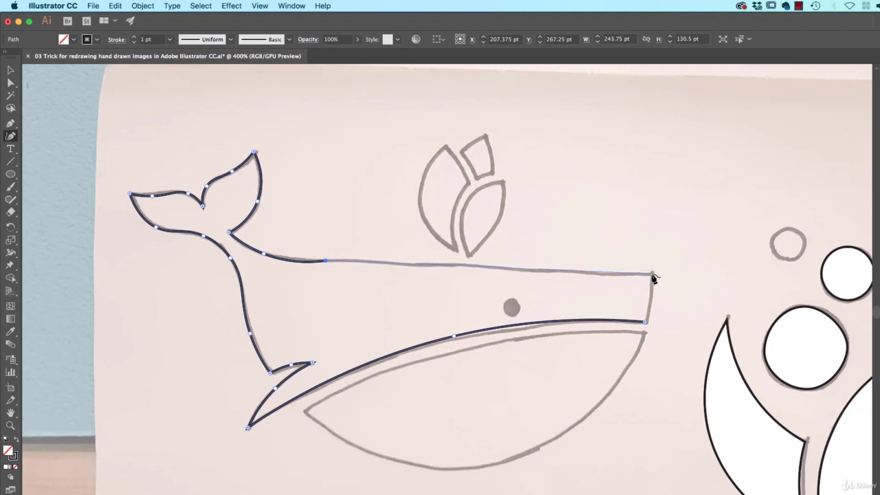
click(651, 273)
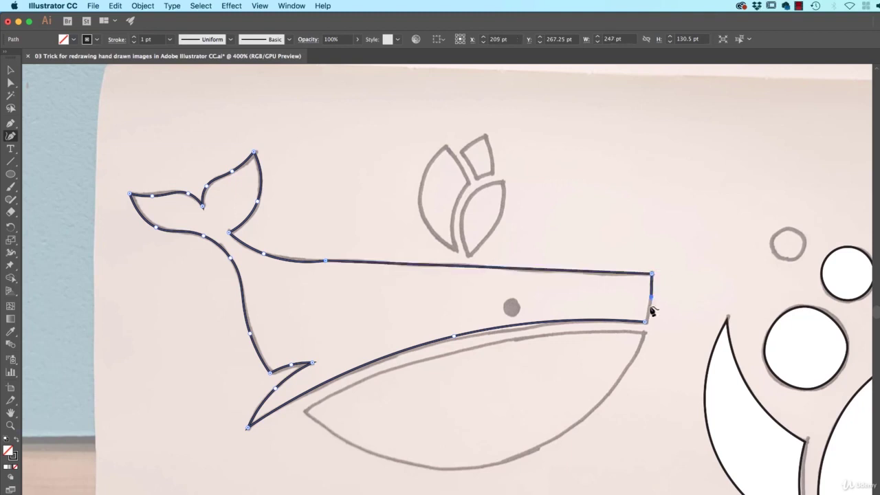
click(646, 321)
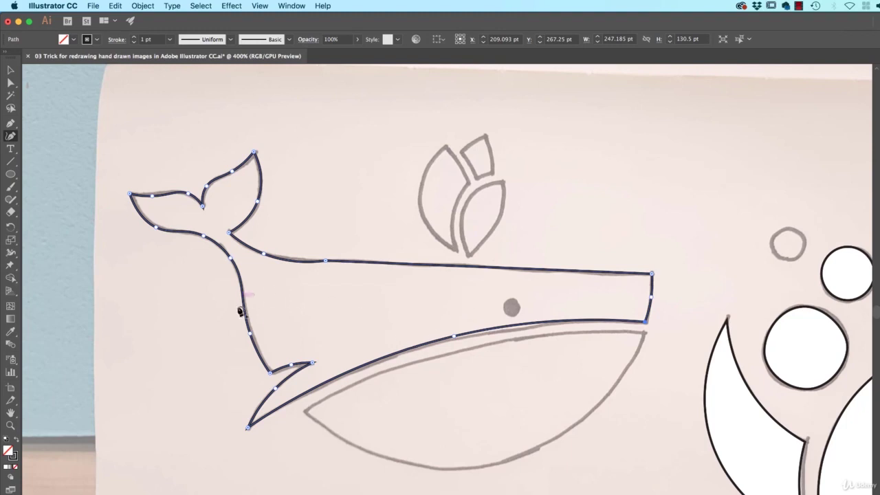
Step: Fill the closed whale body with the light blue swatch
click(11, 69)
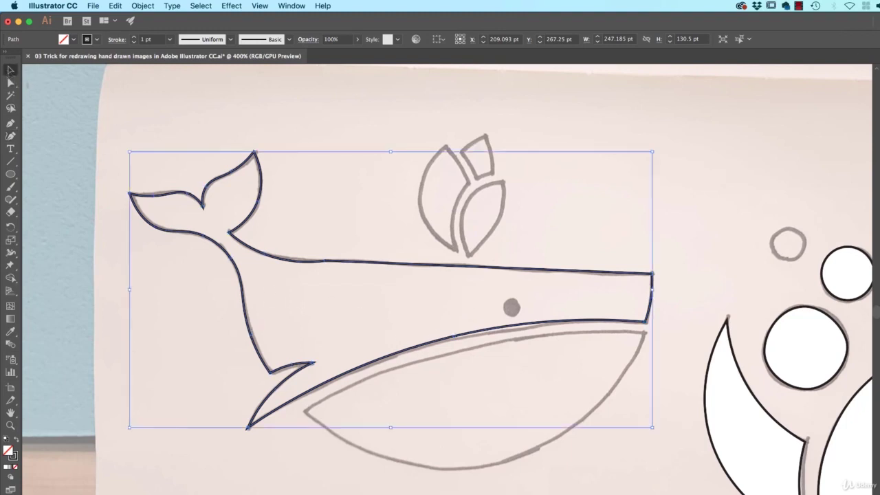
click(877, 197)
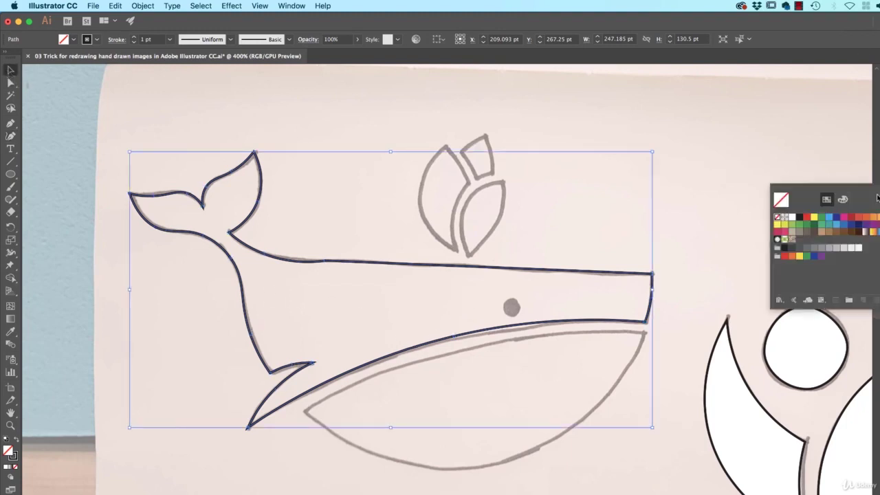
click(828, 217)
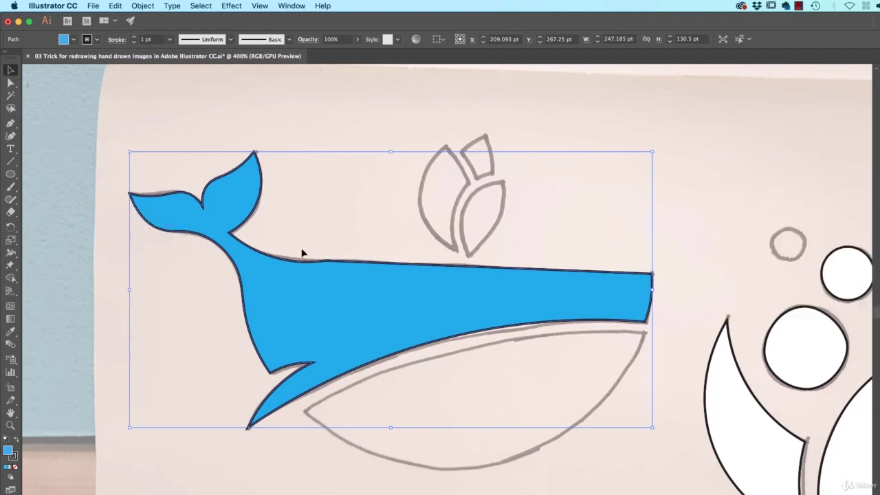
Step: Move the curve point on the whale's back closer to the tail with the Curvature tool and undo the last move
click(12, 80)
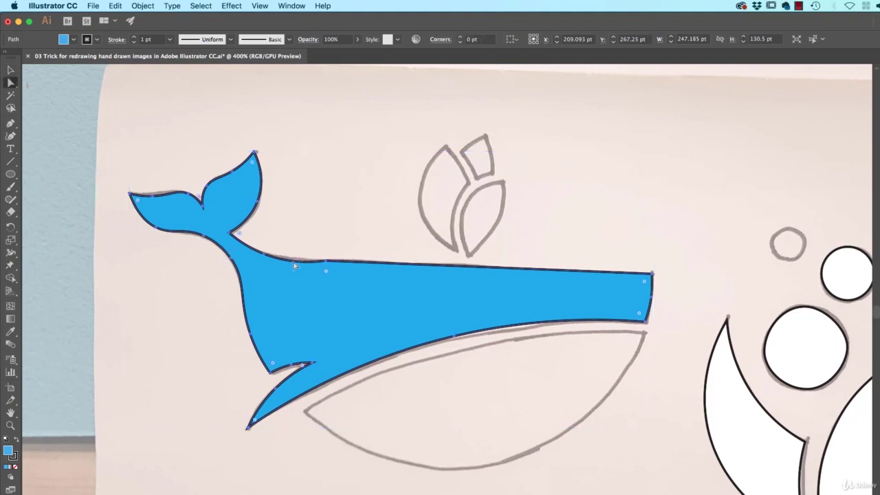
click(12, 134)
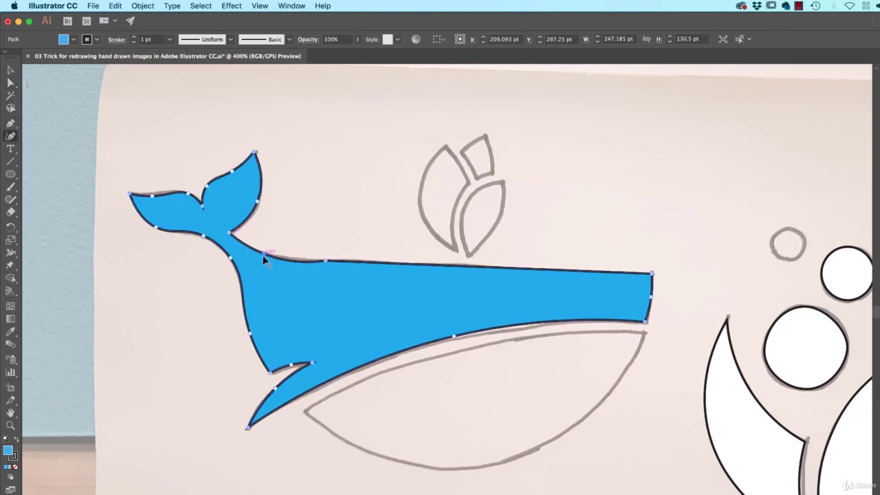
click(252, 245)
drag(253, 246, 251, 246)
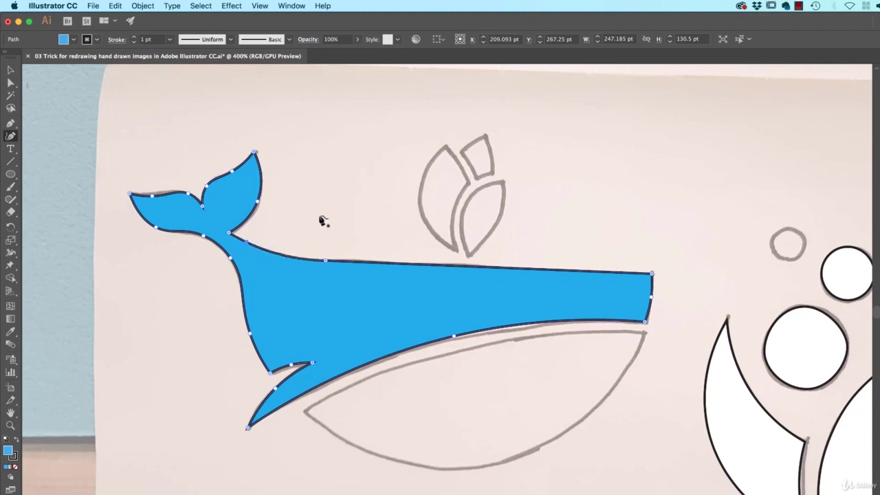
key(ctrl+z)
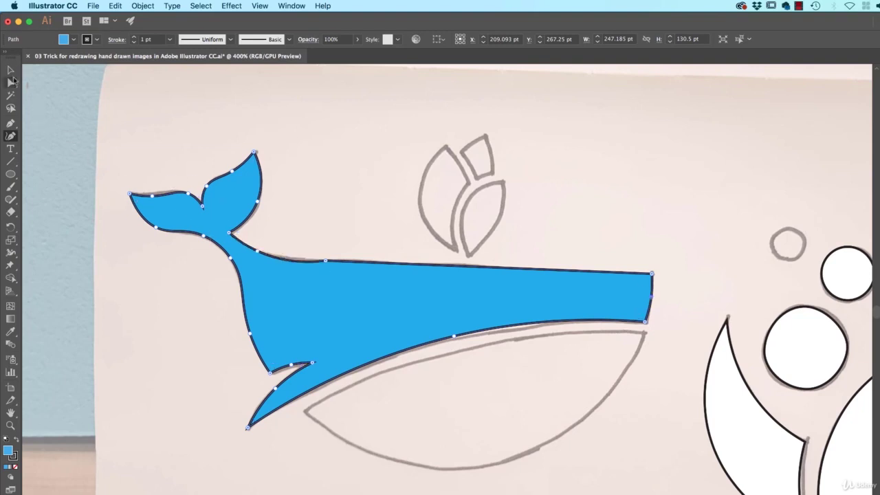
Step: Adjust the handle of the anchor point on the whale's back so the curve toward the tail follows the sketch, and deselect the path
click(8, 83)
click(326, 262)
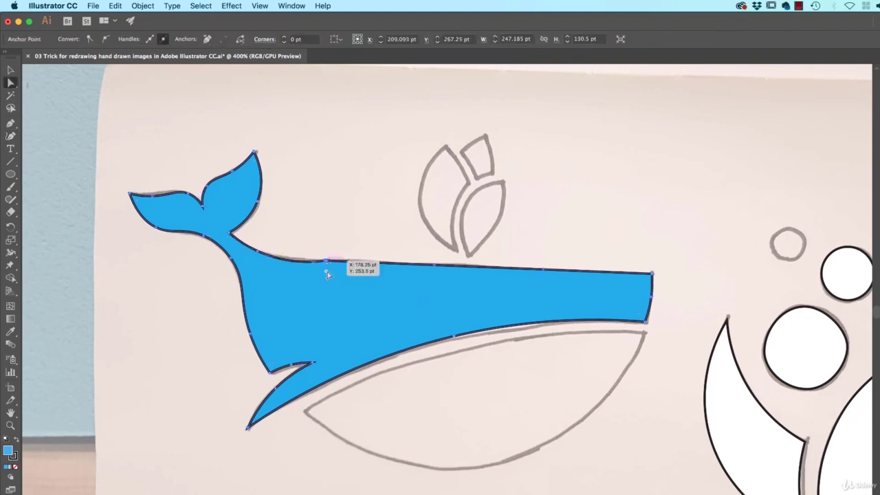
key(super+equal)
key(super+equal)
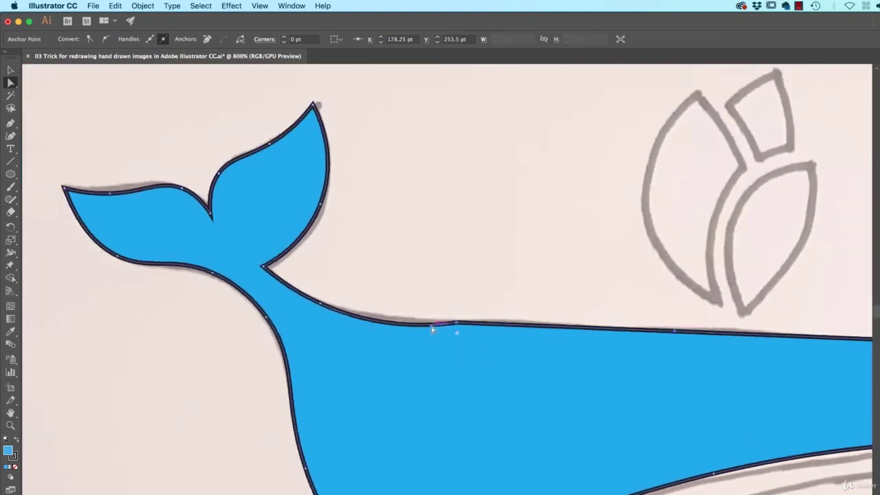
click(432, 330)
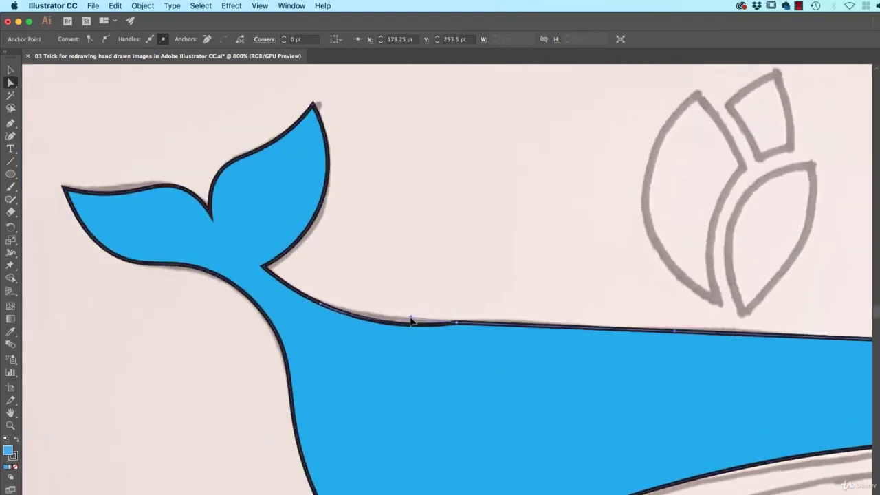
click(395, 323)
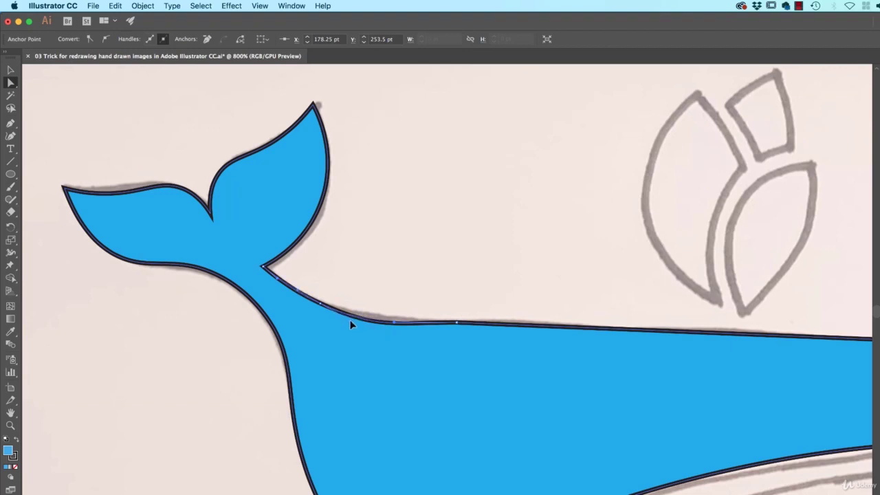
click(238, 389)
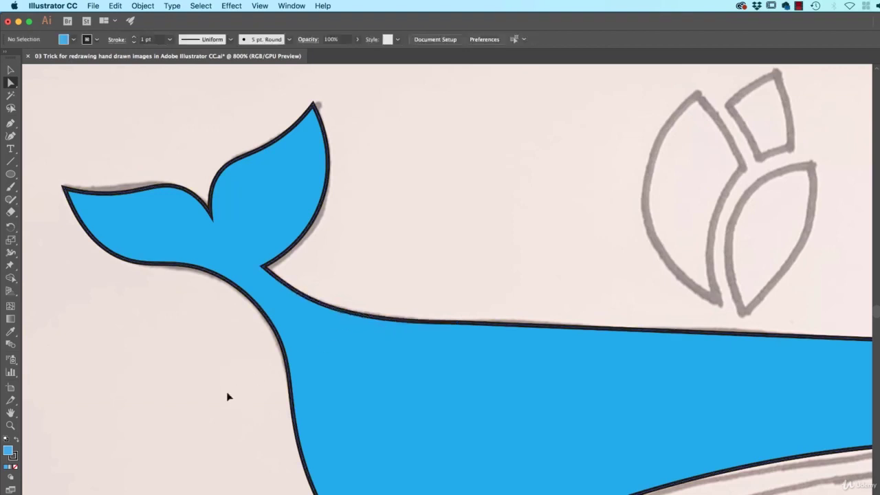
Step: Trace the whale's belly under the body with the Curvature tool as a closed shape about 158 by 64 pt
key(super+minus)
key(super+minus)
key(super+minus)
scroll(614, 420, right, 3)
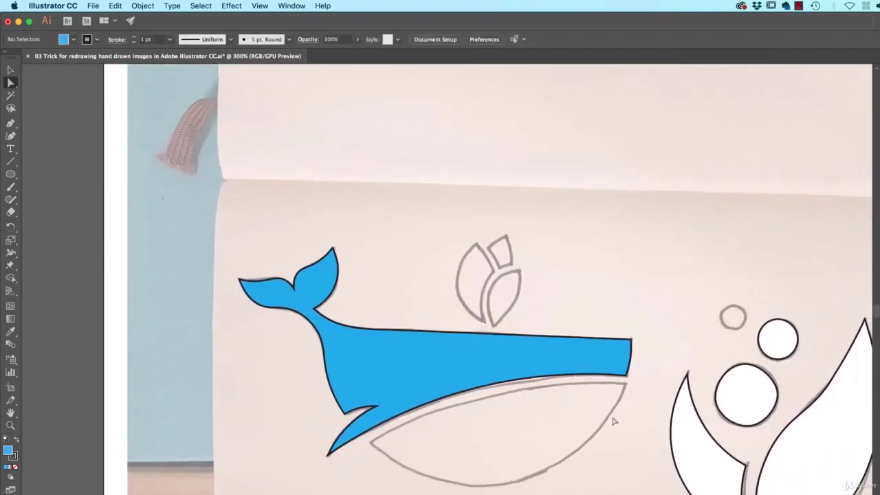
click(11, 135)
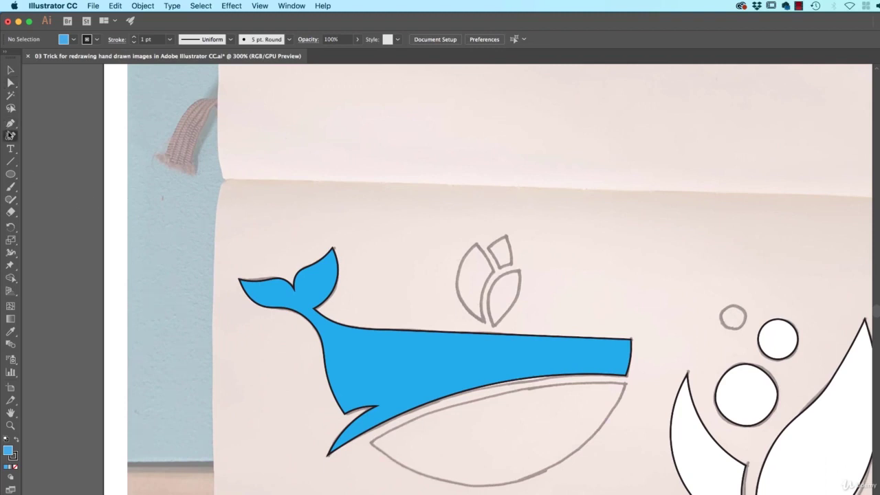
click(622, 388)
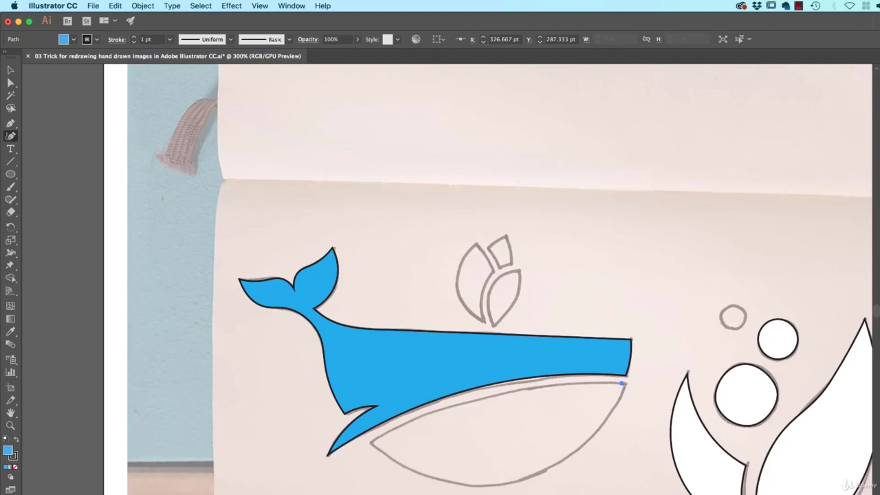
click(523, 477)
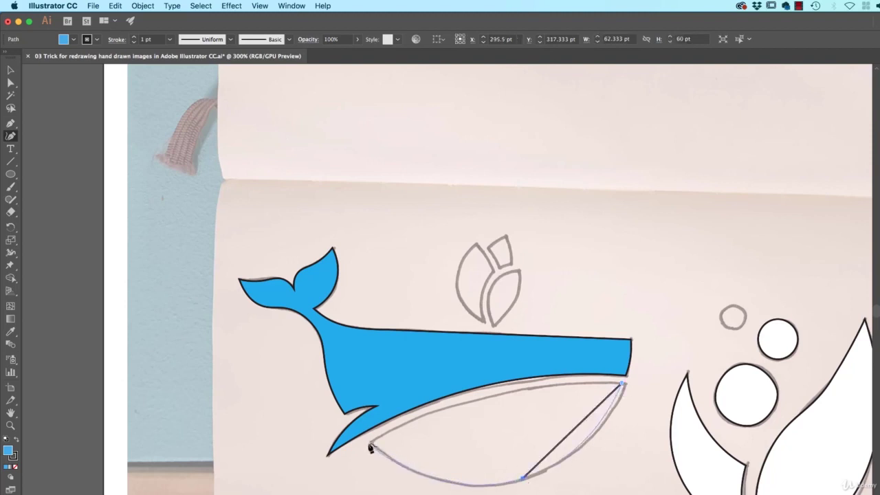
click(373, 446)
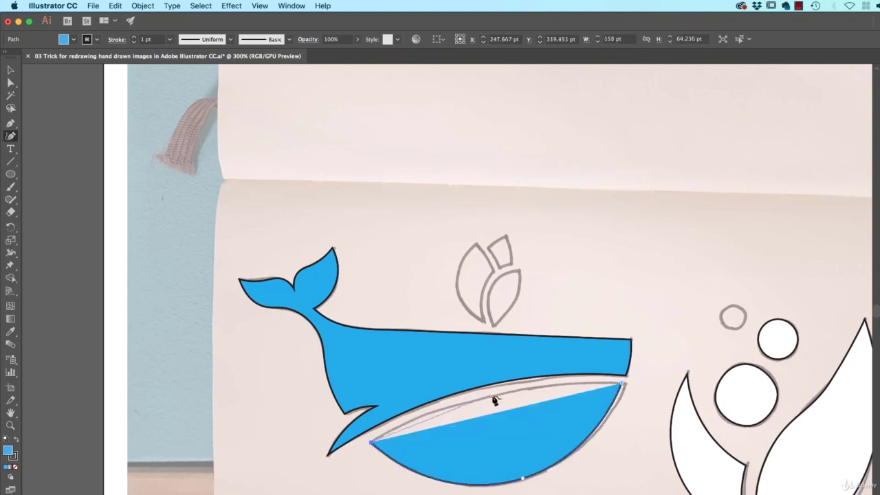
click(622, 387)
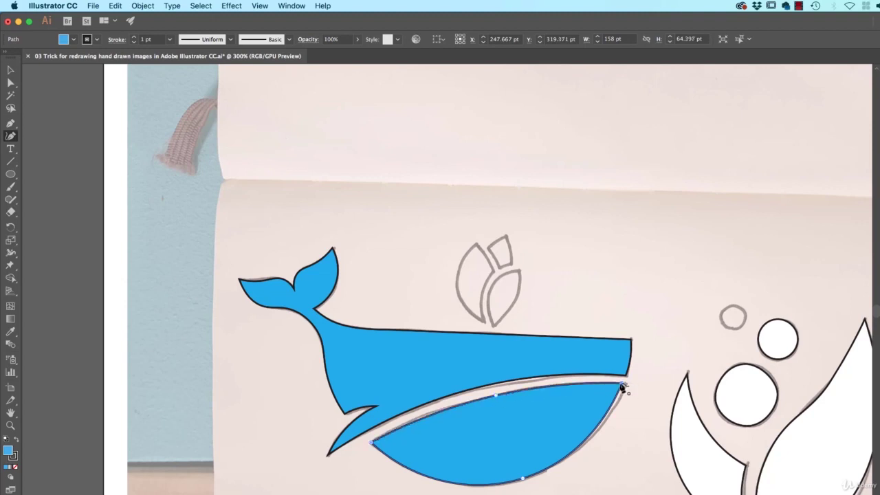
click(520, 271)
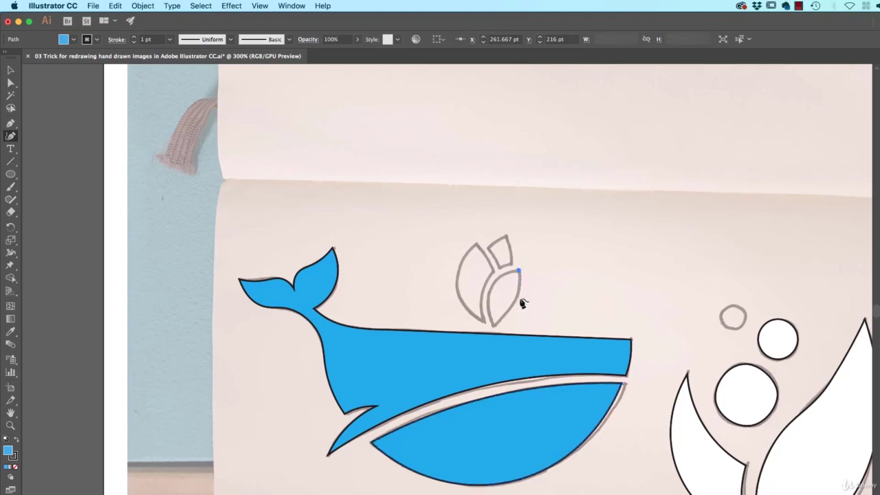
click(518, 296)
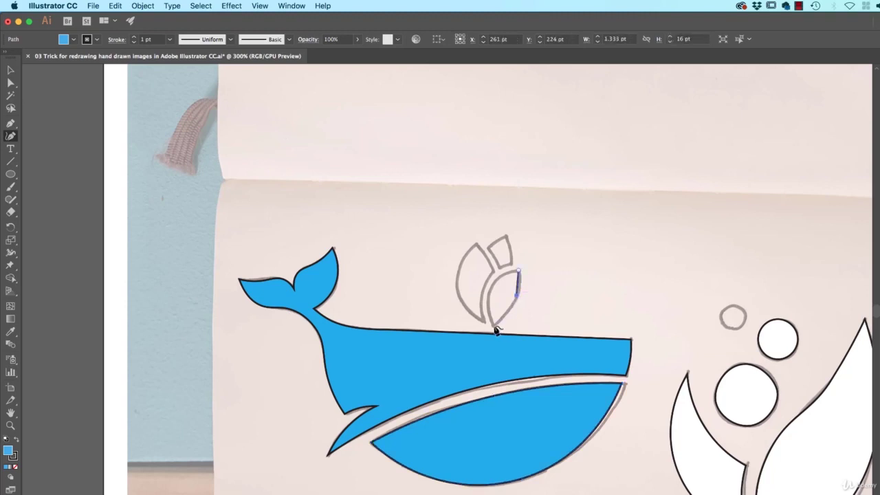
click(496, 328)
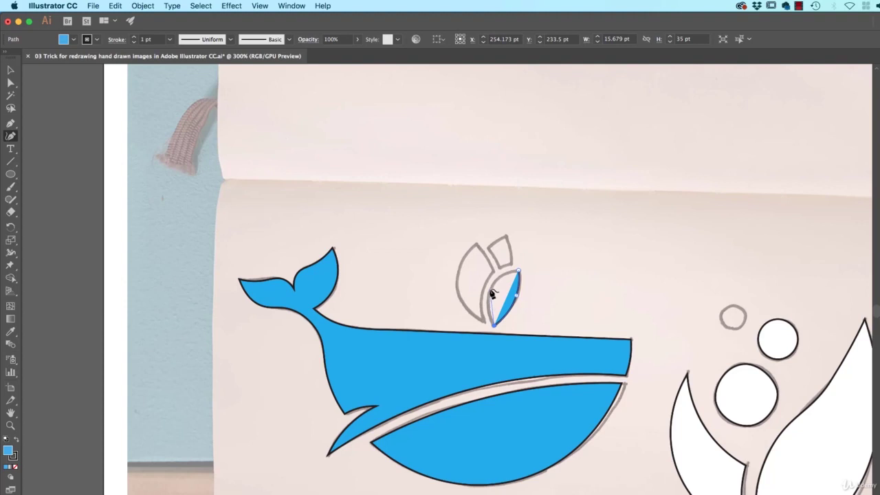
click(516, 295)
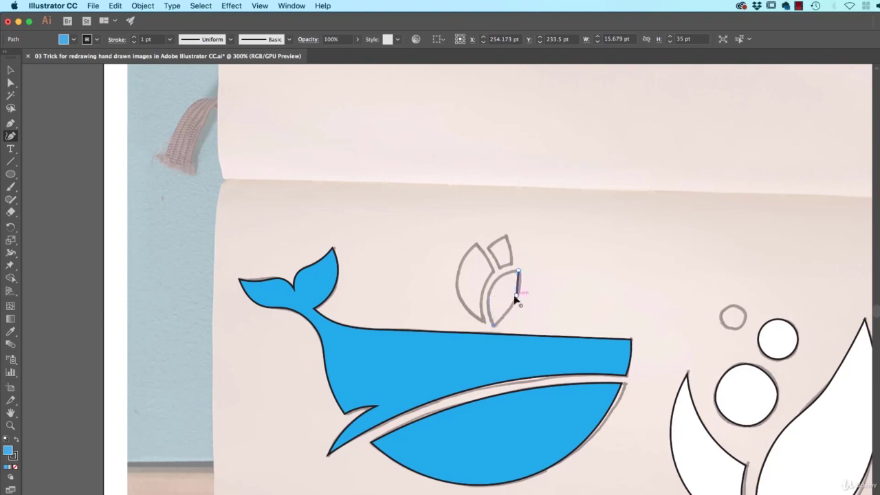
super+click(529, 309)
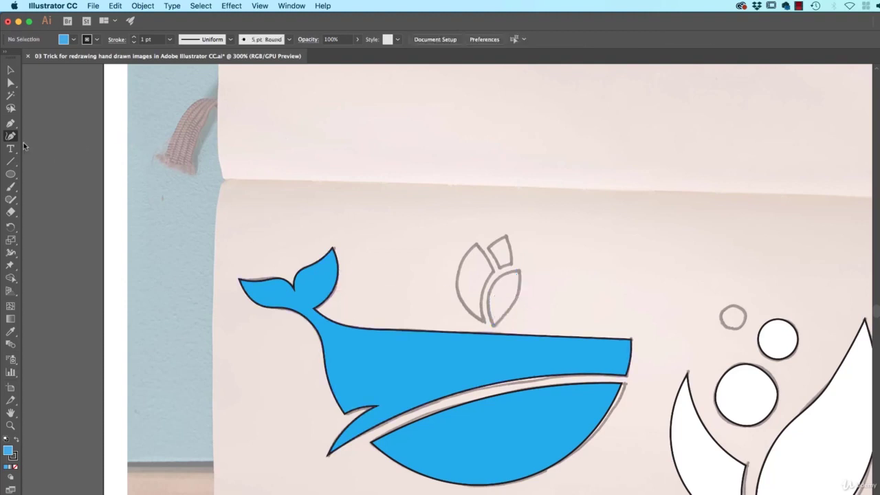
Step: Draw an upright ellipse about 31 by 51 pt over the spout leaves and move it beside them, toward the tail
click(12, 175)
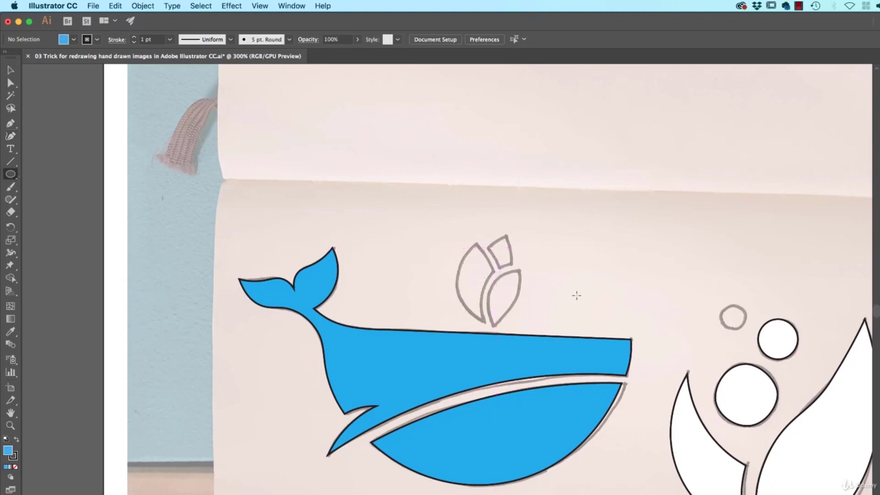
mouse_move(452, 243)
mouse_down()
mouse_move(495, 292)
mouse_move(501, 324)
mouse_up()
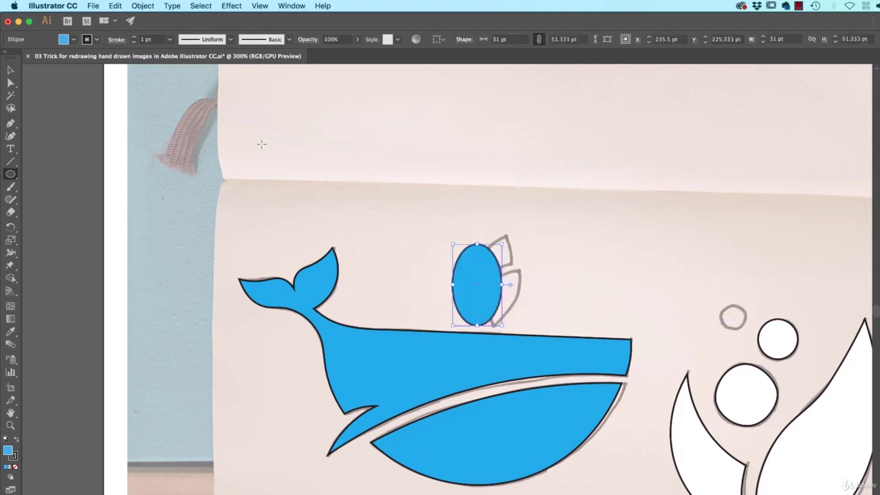
click(10, 70)
mouse_move(479, 262)
mouse_down()
mouse_move(394, 221)
mouse_move(483, 242)
mouse_move(495, 254)
mouse_move(422, 228)
mouse_up()
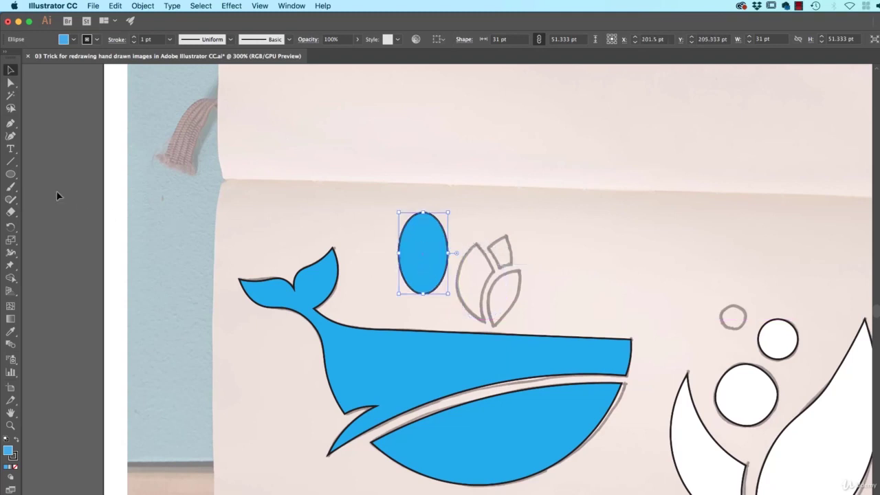
Step: Convert the ellipse's top and bottom points to corners with the Curvature tool to form a leaf, and delete this test shape
click(11, 136)
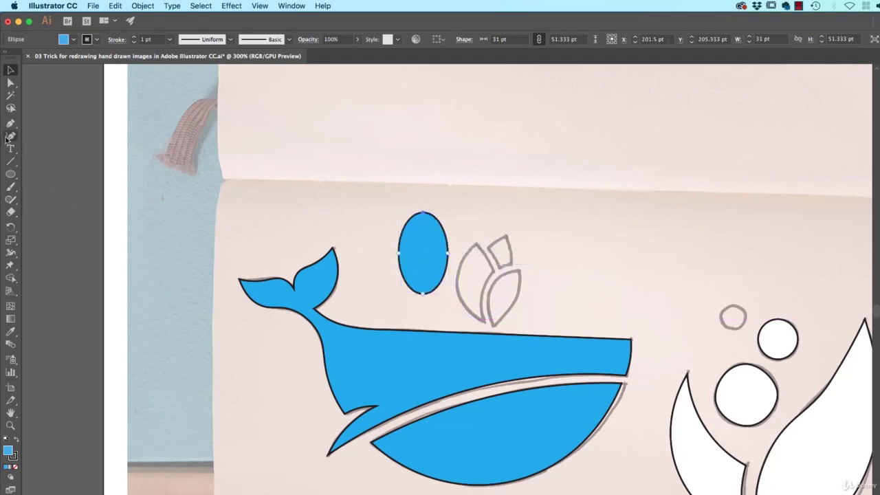
alt+click(423, 213)
alt+click(424, 293)
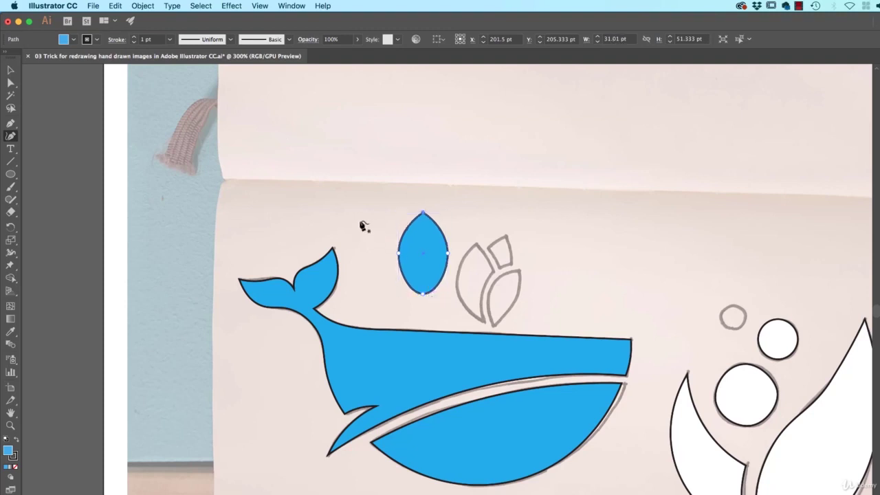
click(11, 70)
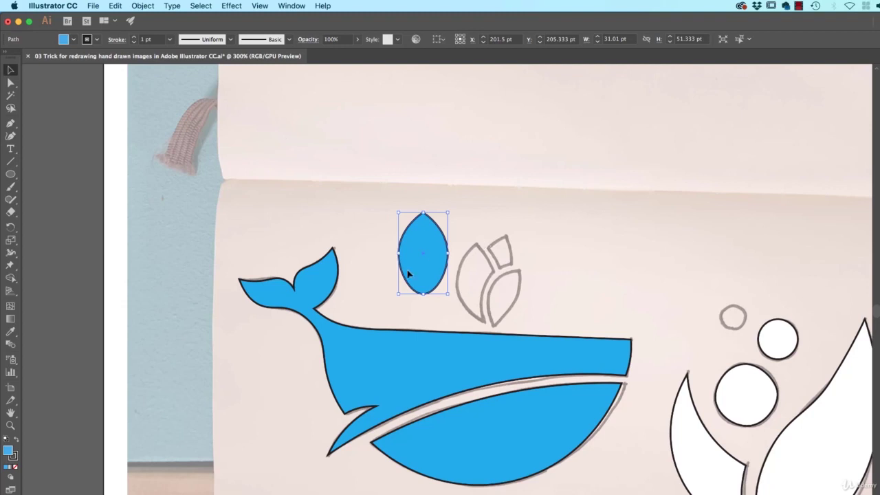
click(10, 135)
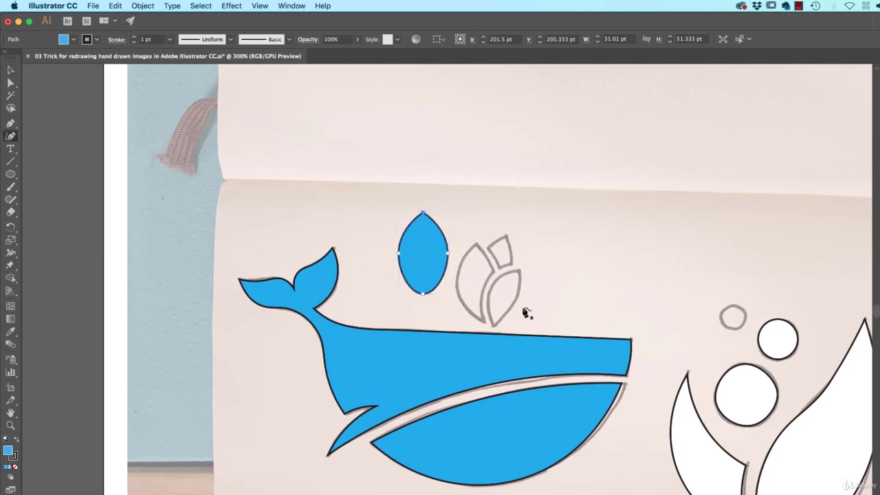
click(422, 294)
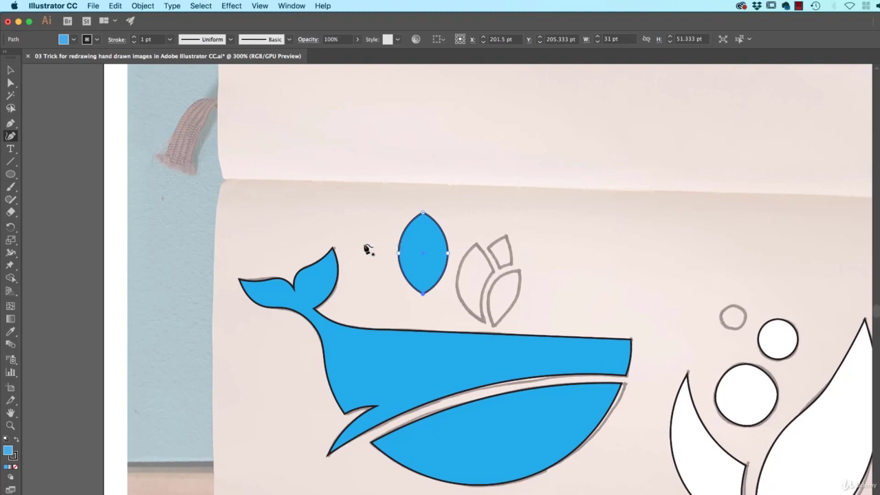
key(Delete)
key(Delete)
Step: Trace the spout's large curved leaf nearest the tail with the Curvature tool as a closed shape about 23 by 50 pt
click(475, 244)
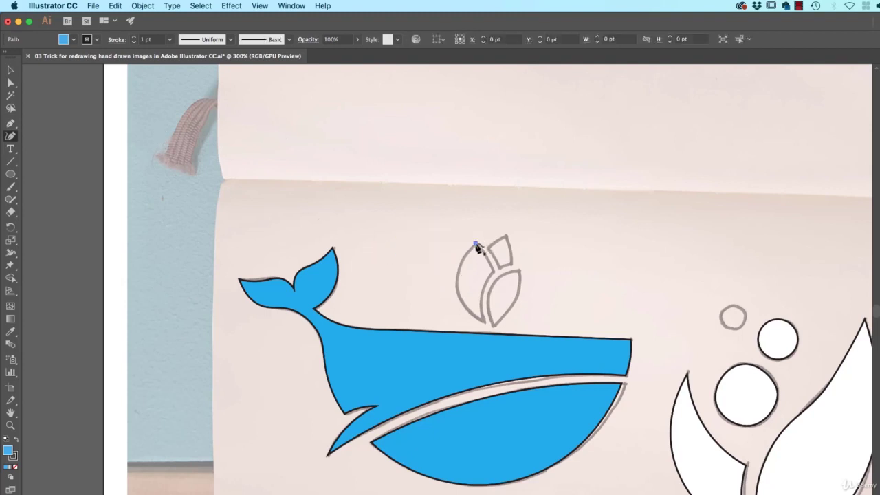
click(487, 257)
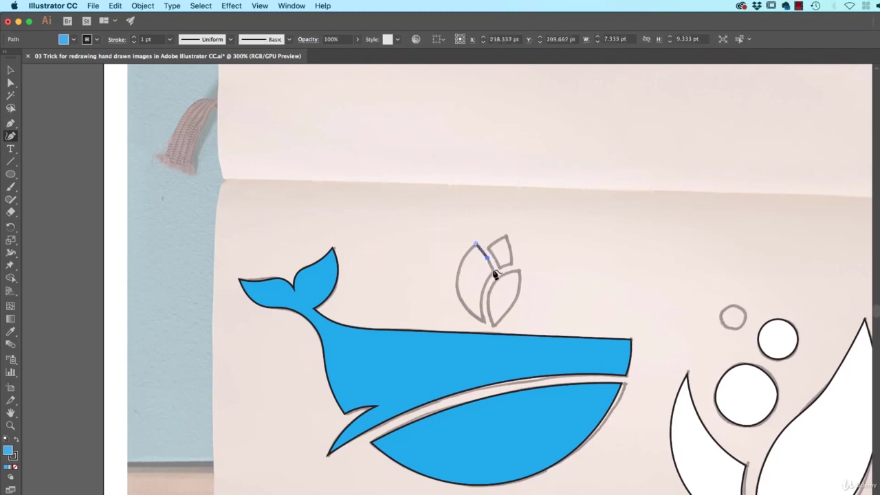
click(494, 271)
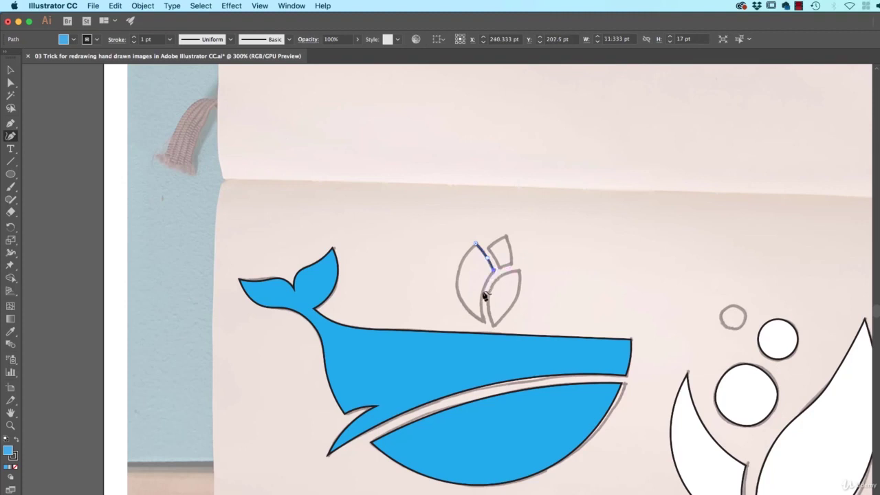
click(481, 290)
click(484, 322)
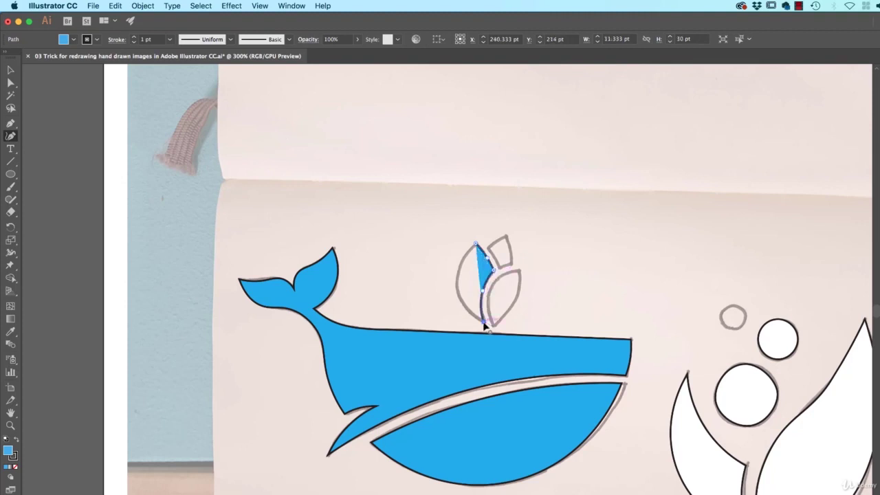
click(458, 280)
drag(475, 246, 496, 241)
Step: Trace the spout's small uppermost leaf with the Curvature tool as a closed four-cornered shape about 15 by 21 pt
key(super+equal)
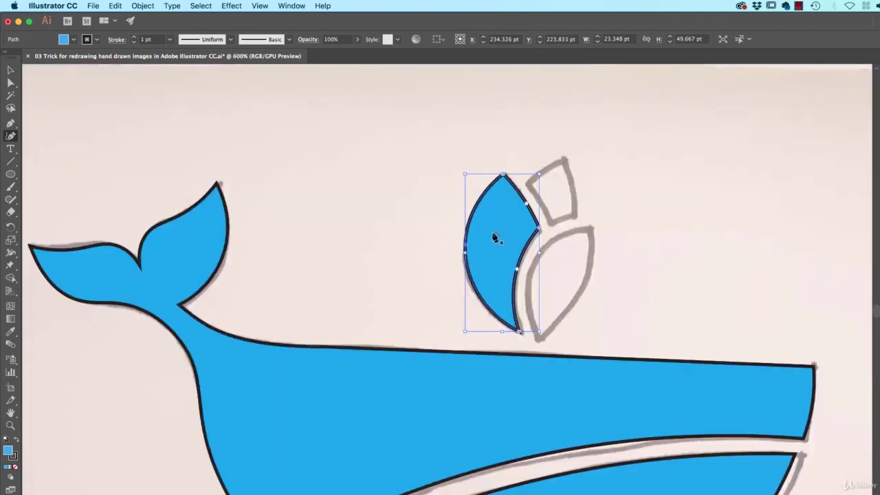
scroll(481, 240, up, 3)
scroll(481, 240, right, 3)
click(435, 243)
click(472, 222)
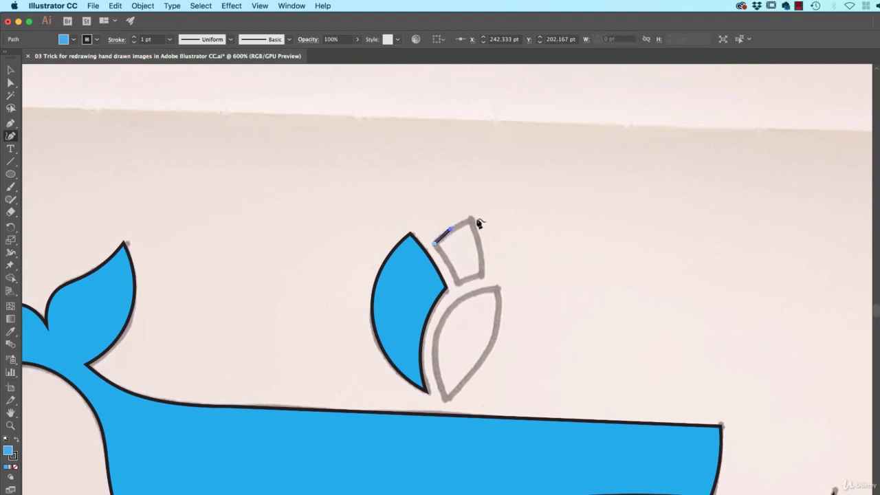
drag(472, 224, 481, 246)
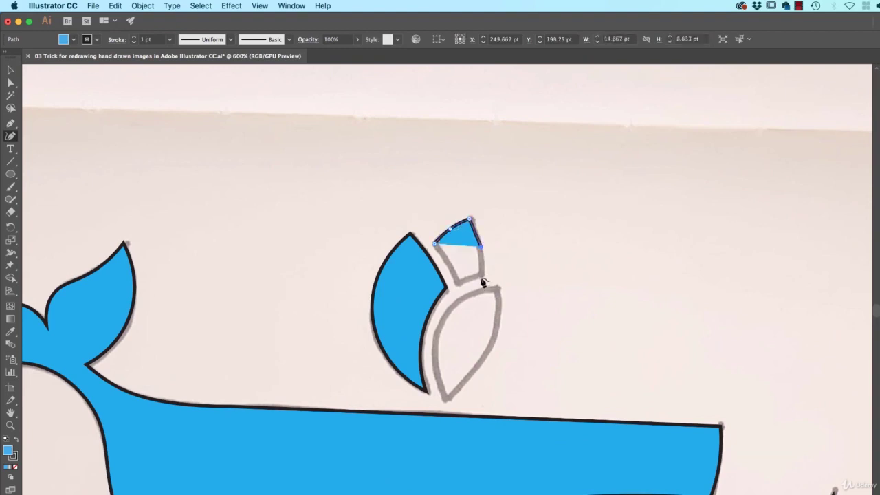
click(481, 275)
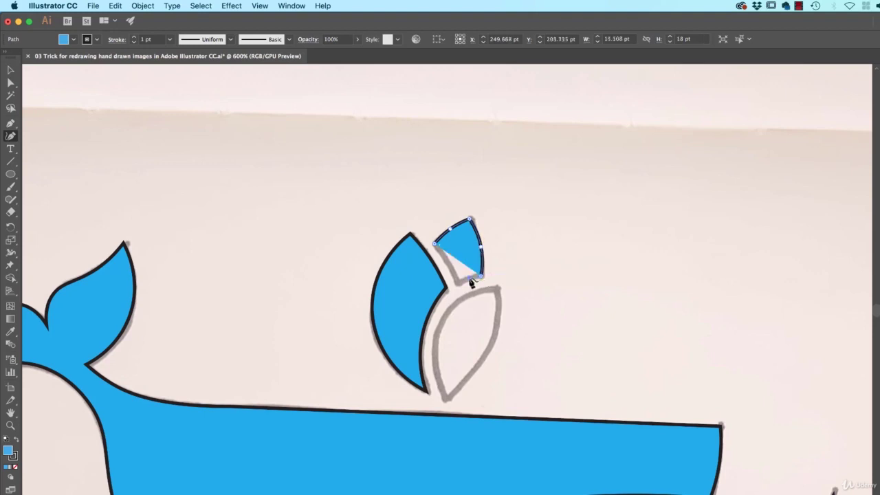
drag(459, 284, 451, 268)
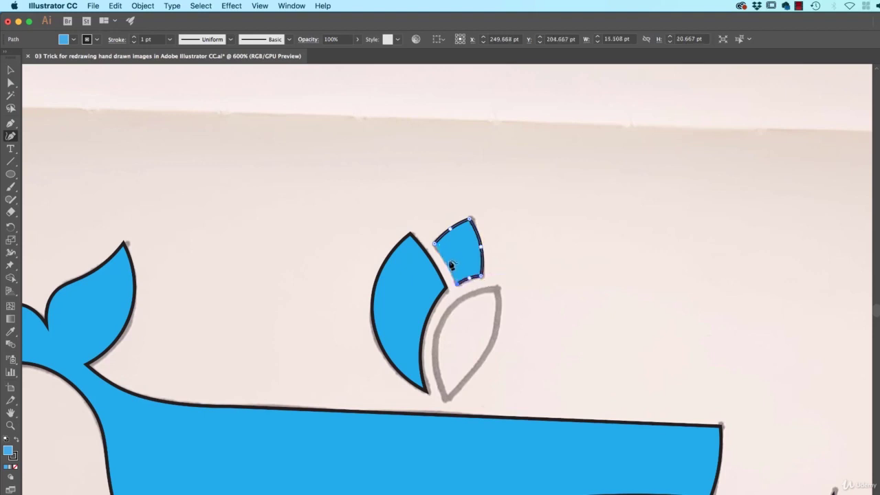
click(434, 243)
Step: Trace the spout's remaining pointed leaf with the Curvature tool as a closed shape about 21 by 36 pt, and deselect it
click(497, 289)
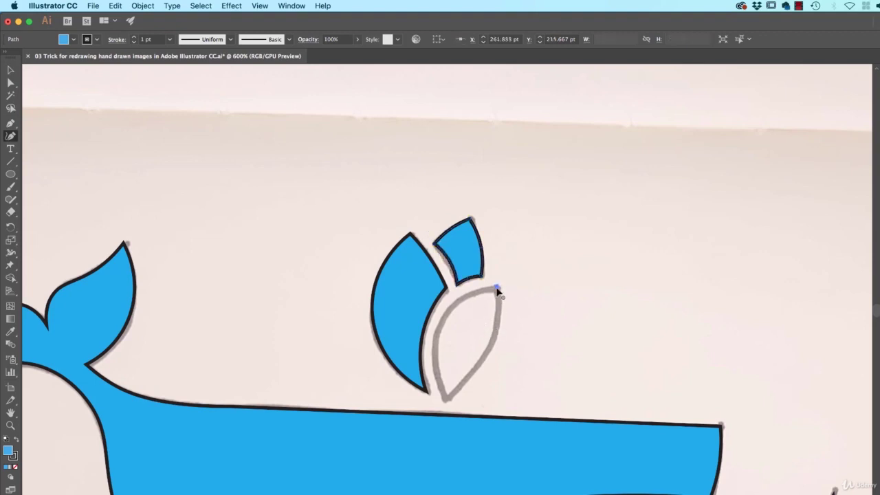
click(488, 349)
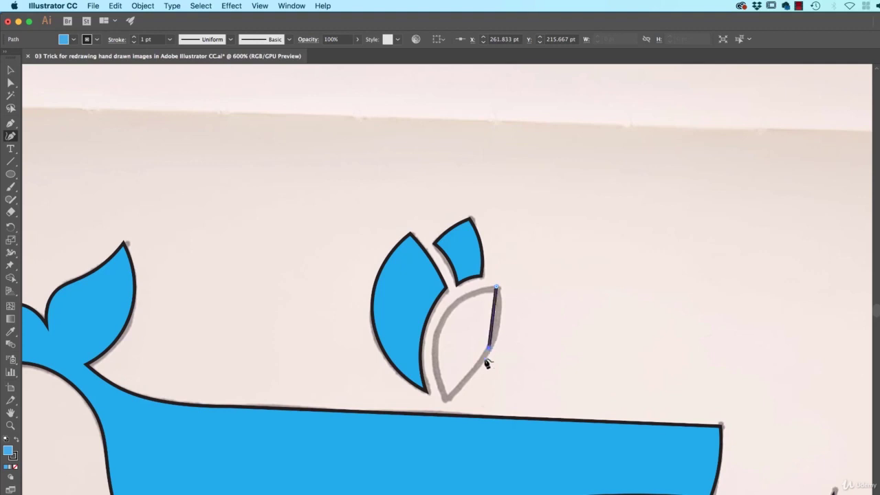
click(445, 399)
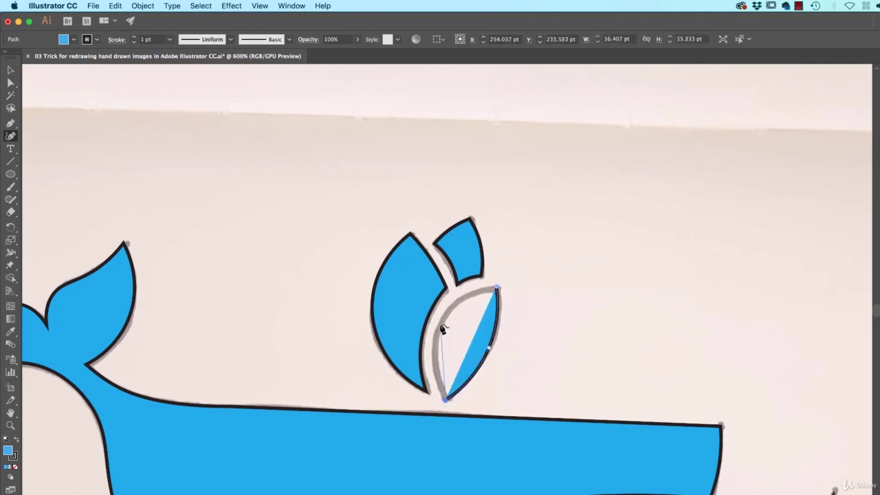
click(441, 323)
click(496, 288)
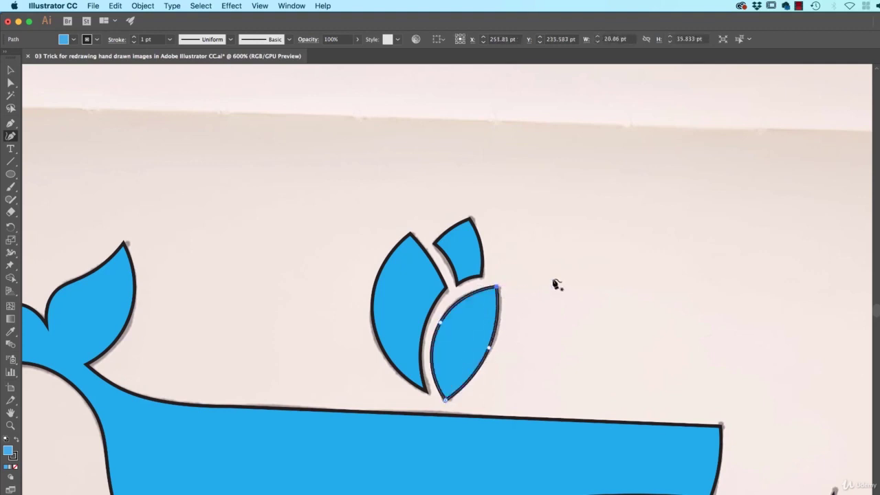
key(v)
click(528, 131)
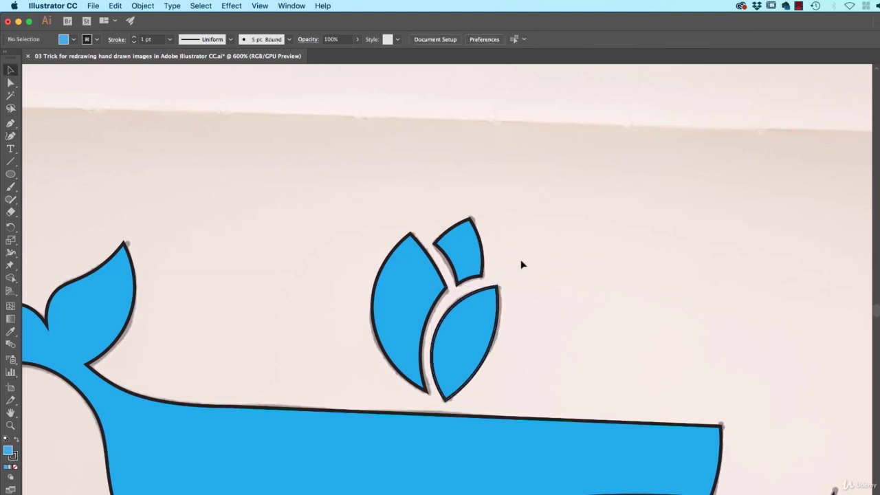
Step: Try to nudge the inner-edge point of the small uppermost spout leaf with the Curvature tool, and turn off Smart Guides
click(461, 271)
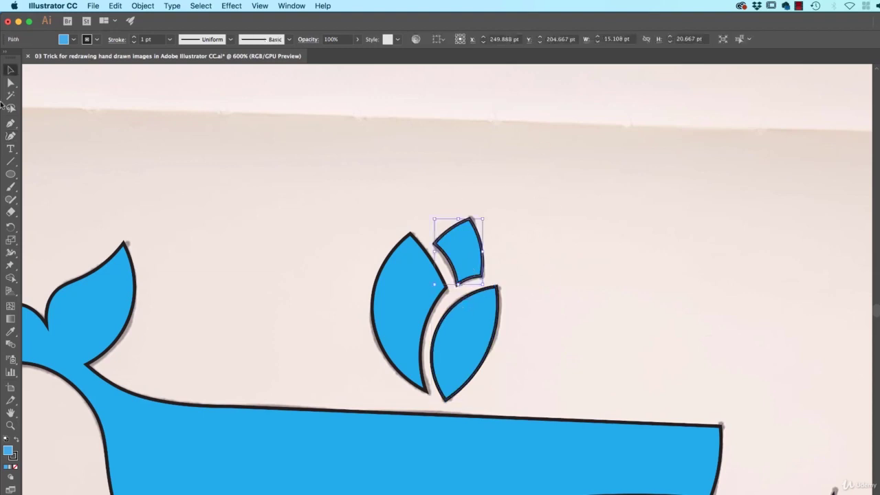
click(10, 135)
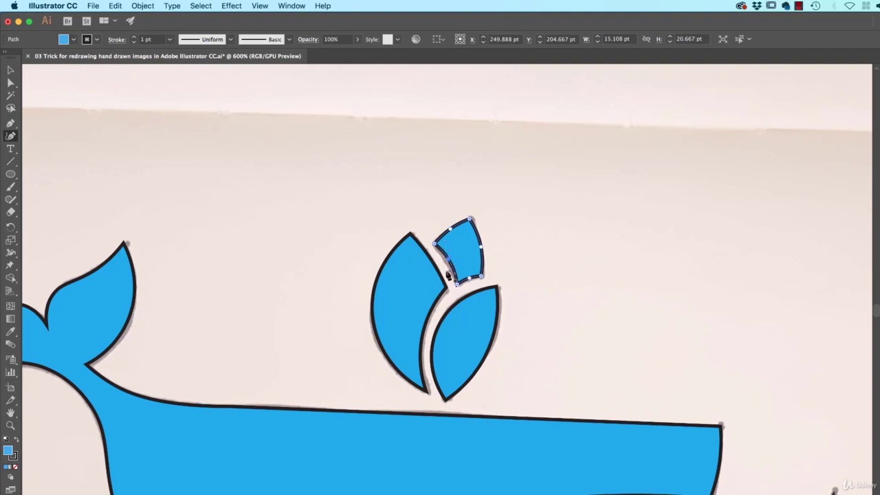
scroll(447, 274, up, 5)
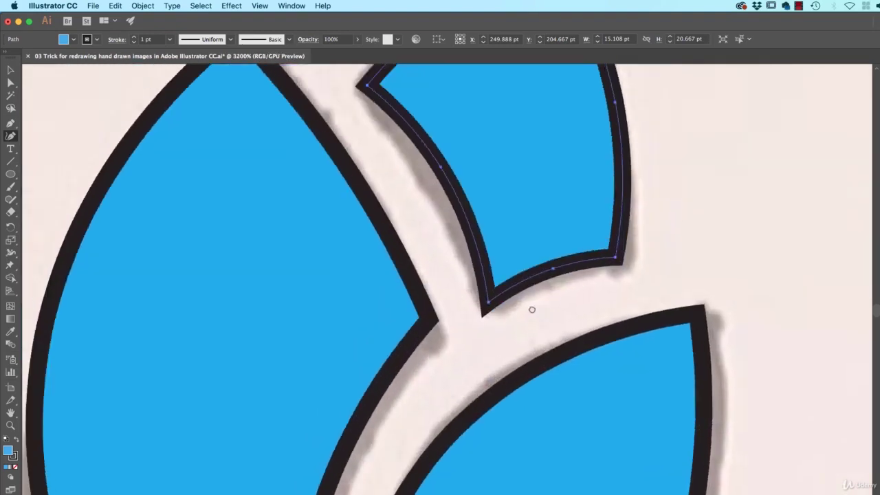
drag(531, 309, 523, 409)
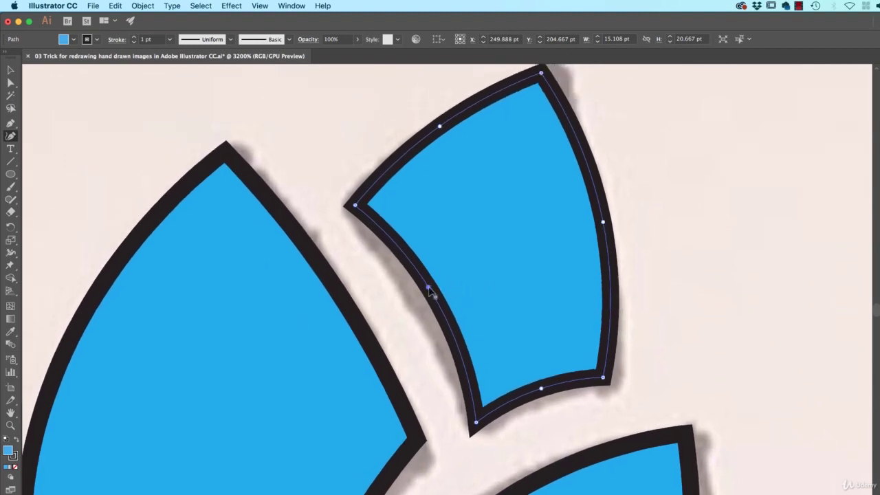
mouse_move(428, 288)
mouse_down()
mouse_move(450, 291)
mouse_move(435, 294)
mouse_move(440, 302)
mouse_move(430, 273)
mouse_move(426, 289)
mouse_up()
click(263, 6)
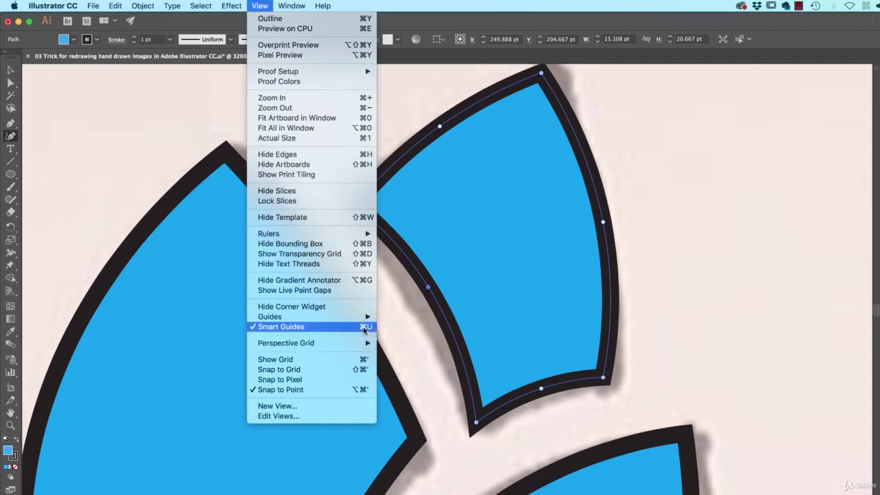
click(364, 327)
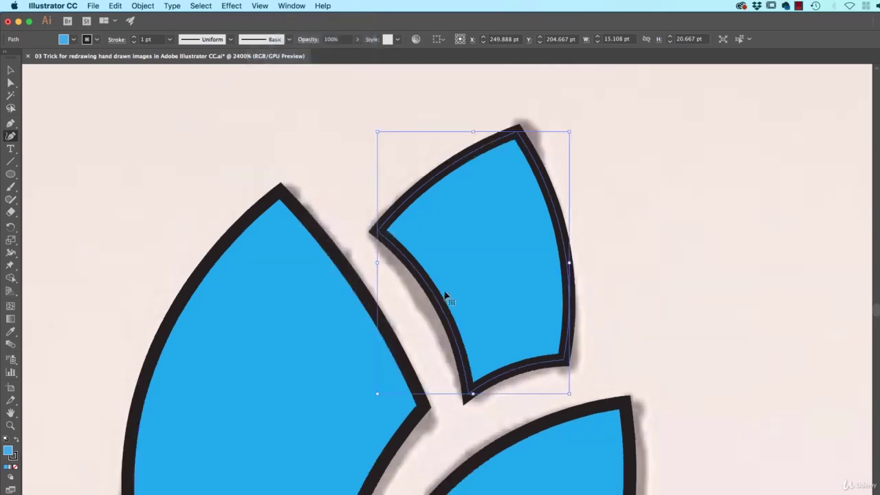
Step: Select the uppermost leaf's inner-edge point again and turn Smart Guides back on
key(super+minus)
key(super+minus)
key(super+minus)
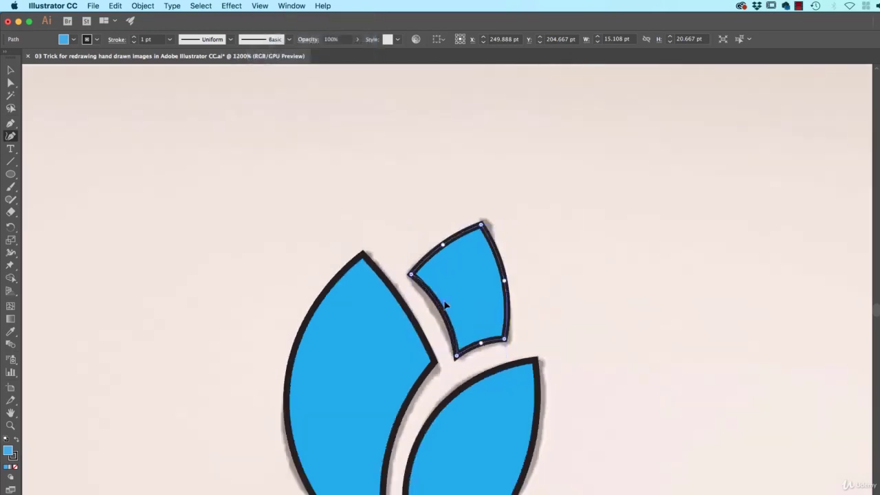
click(439, 305)
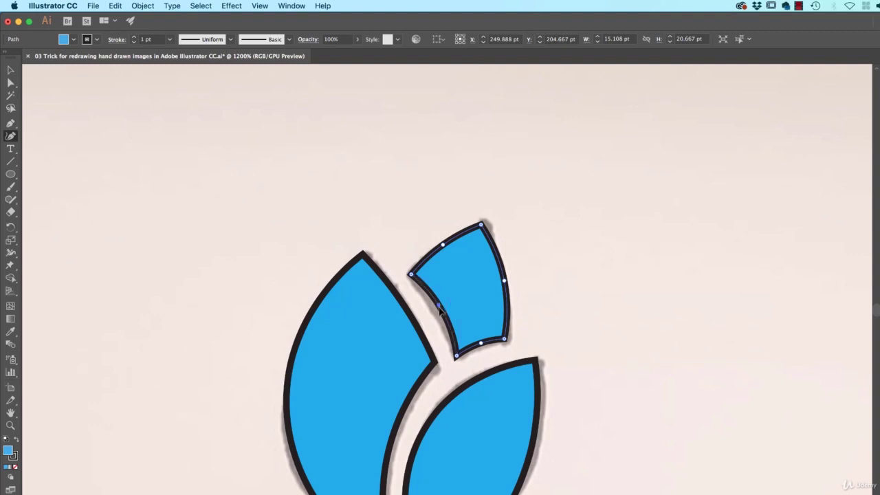
click(260, 6)
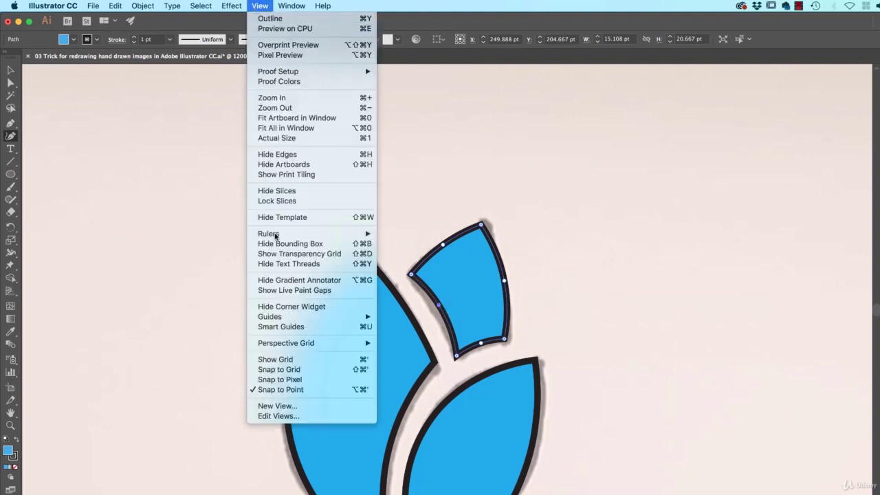
click(282, 327)
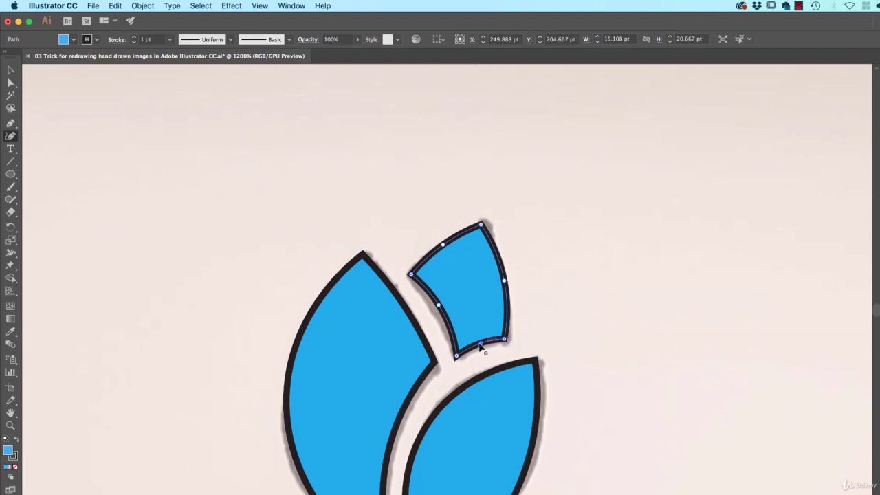
Step: Set the fill of the whale's body to None to uncover the hand-drawn eye
key(super+minus)
key(super+minus)
key(super+minus)
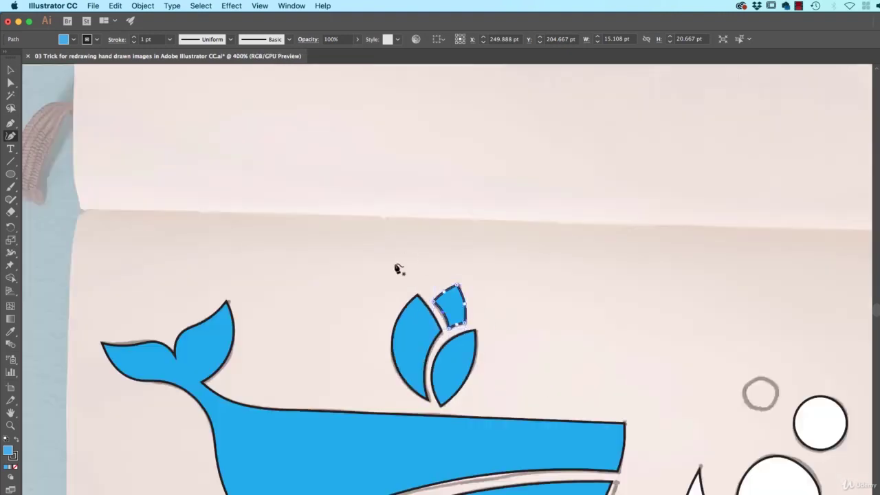
click(11, 70)
click(433, 428)
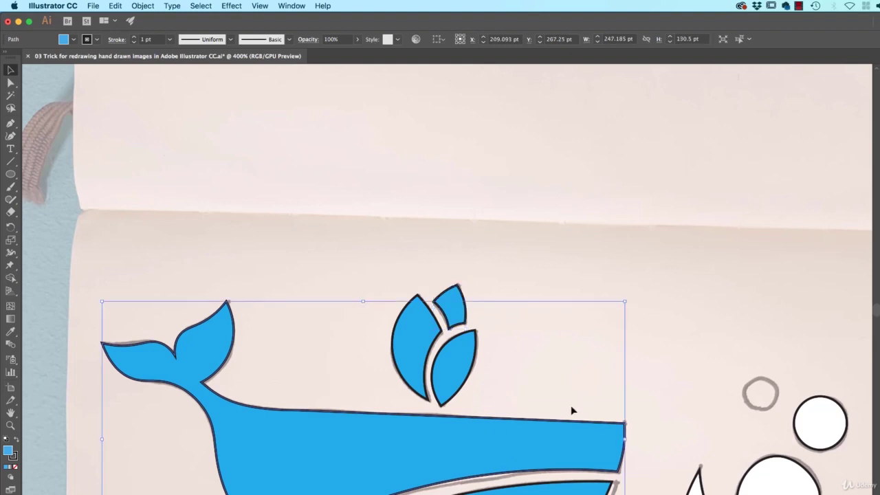
click(757, 179)
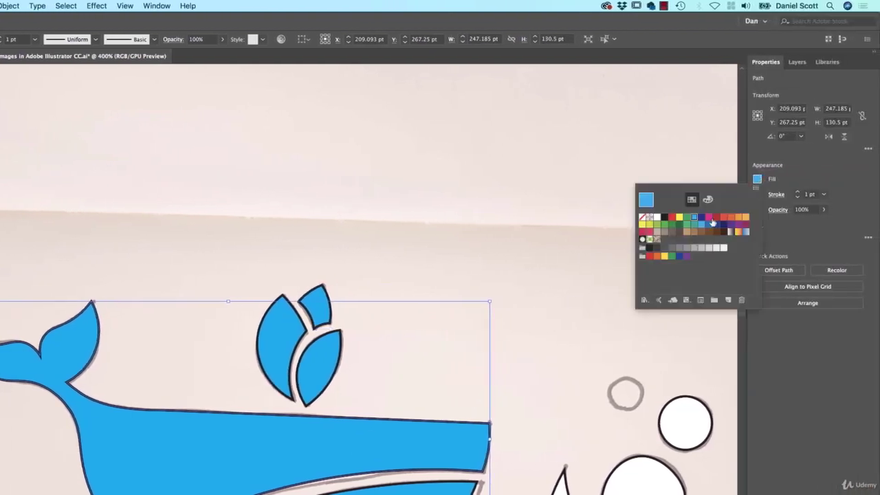
click(641, 217)
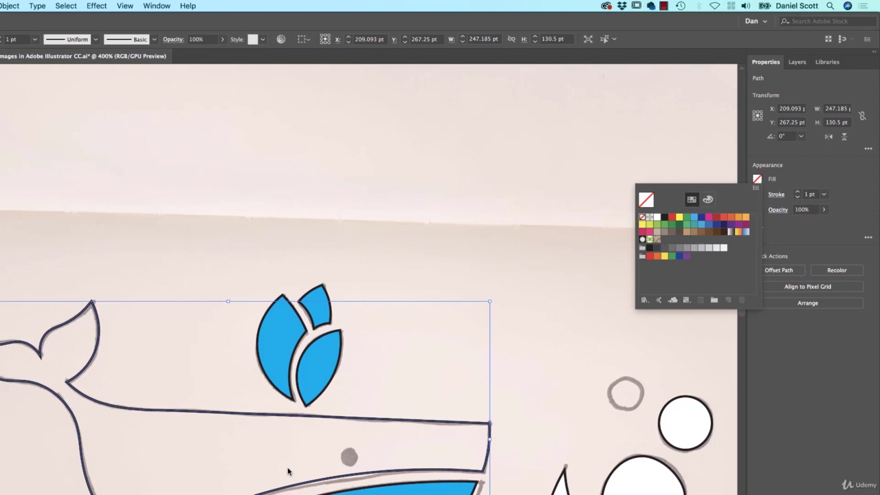
key(Escape)
Step: Trace the whale's eye with the Curvature tool as a closed four-point circle about 8 by 8.4 pt
key(super+equal)
drag(559, 461, 559, 182)
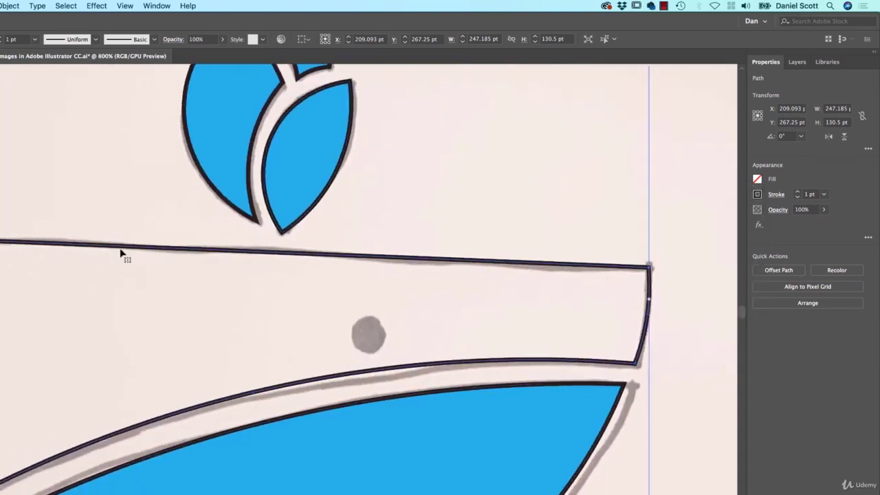
key(p)
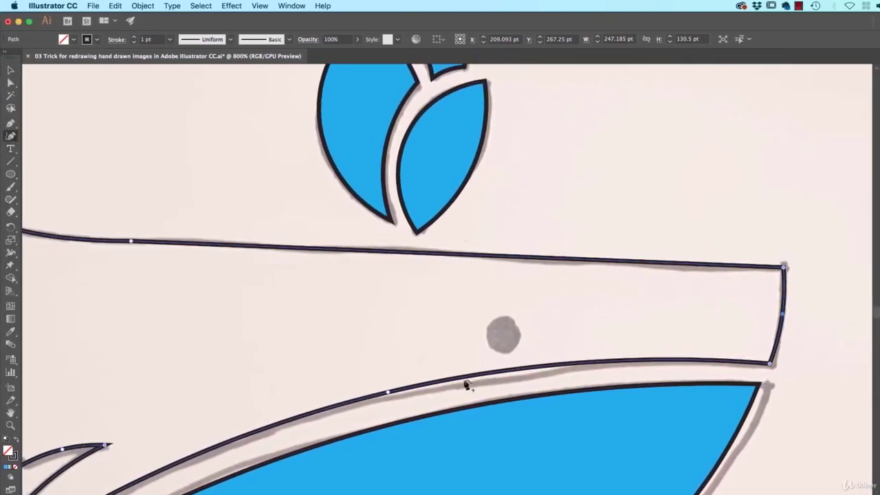
click(501, 317)
click(520, 333)
click(503, 351)
click(485, 333)
click(503, 317)
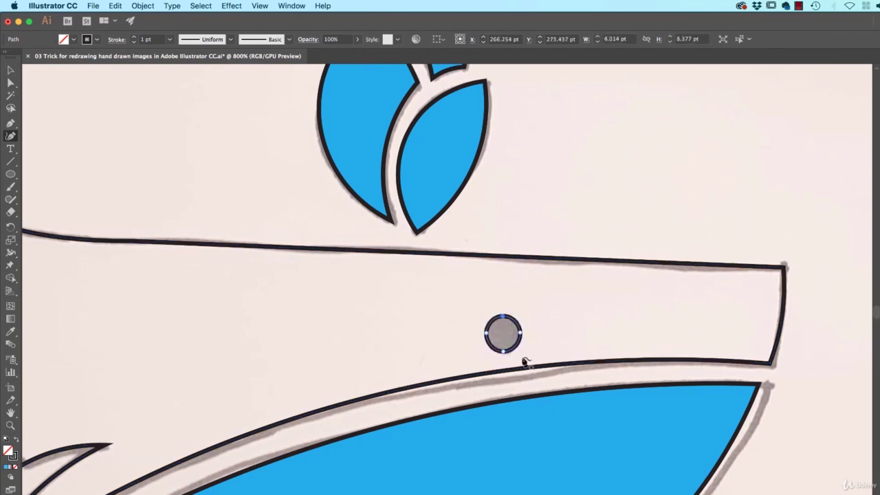
Step: Give the whale's eye a black fill and set its stroke to None
key(super+minus)
key(super+minus)
key(super+minus)
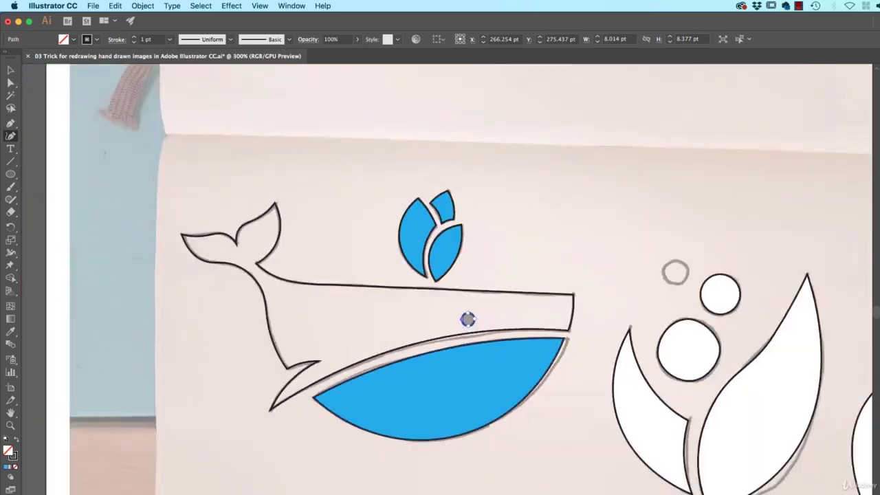
click(877, 198)
click(802, 218)
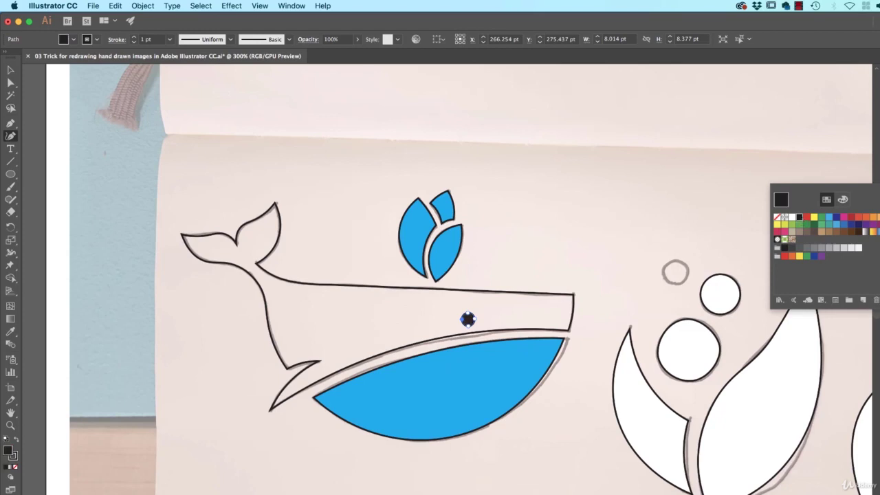
click(877, 199)
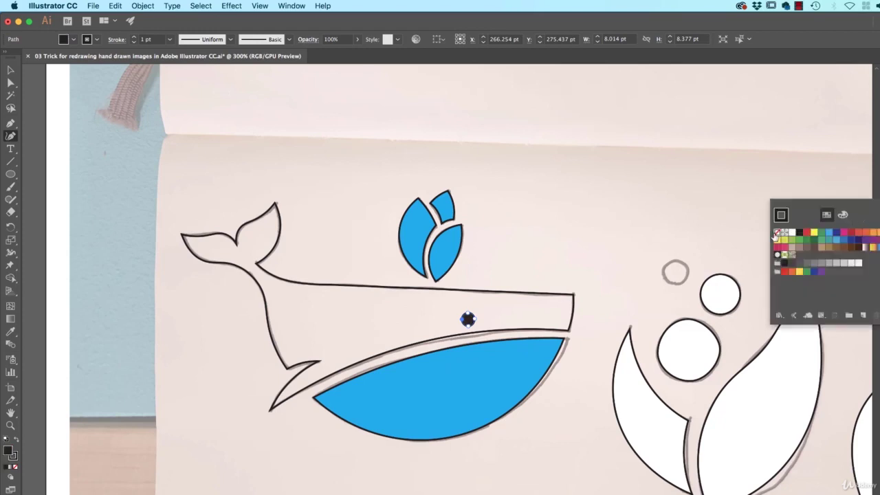
click(776, 232)
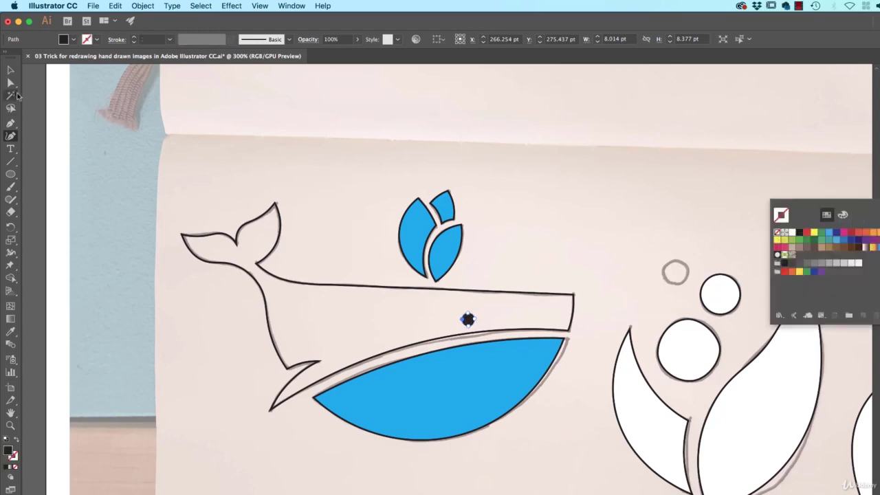
Step: Copy the belly's blue fill onto the whale's body with the Eyedropper tool, and deselect everything
key(v)
click(325, 286)
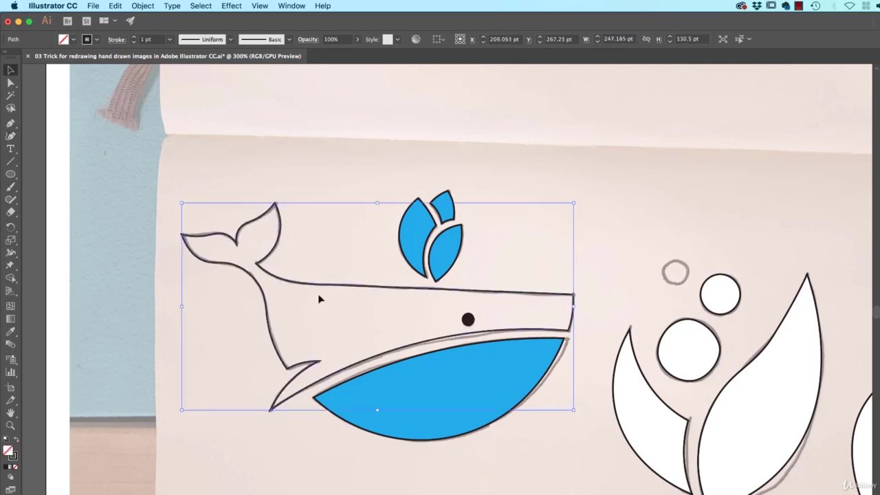
click(10, 330)
click(494, 380)
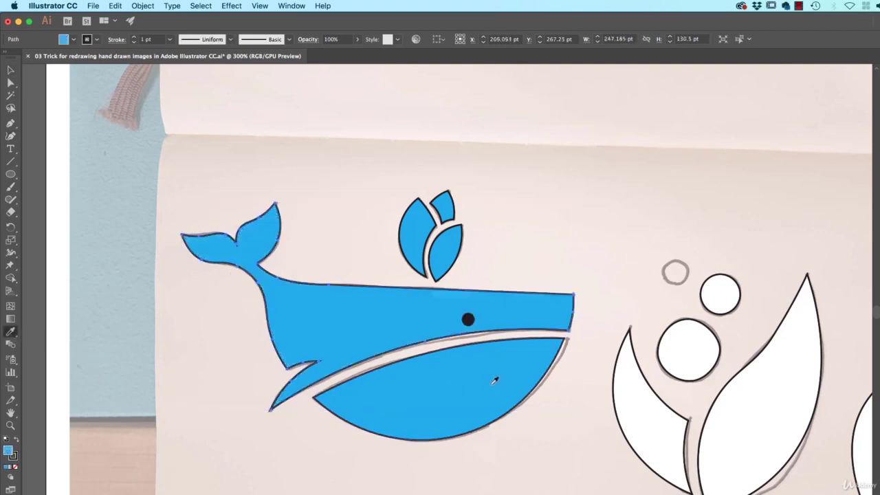
key(v)
click(604, 213)
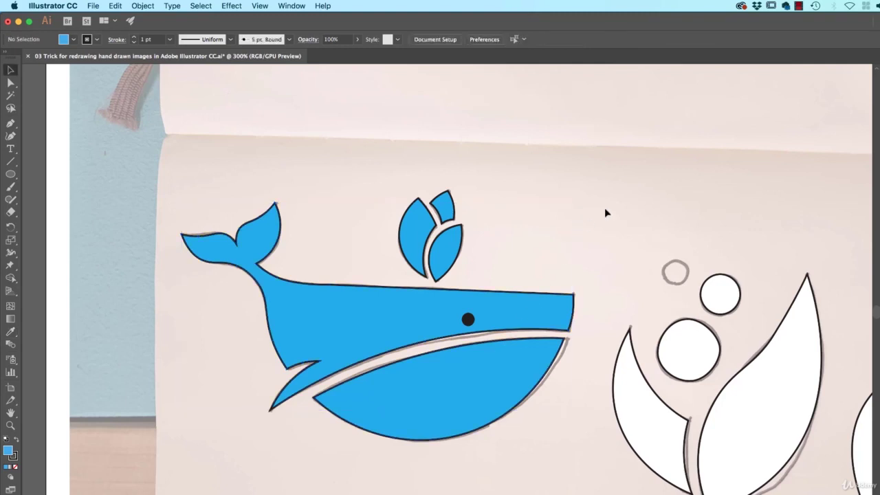